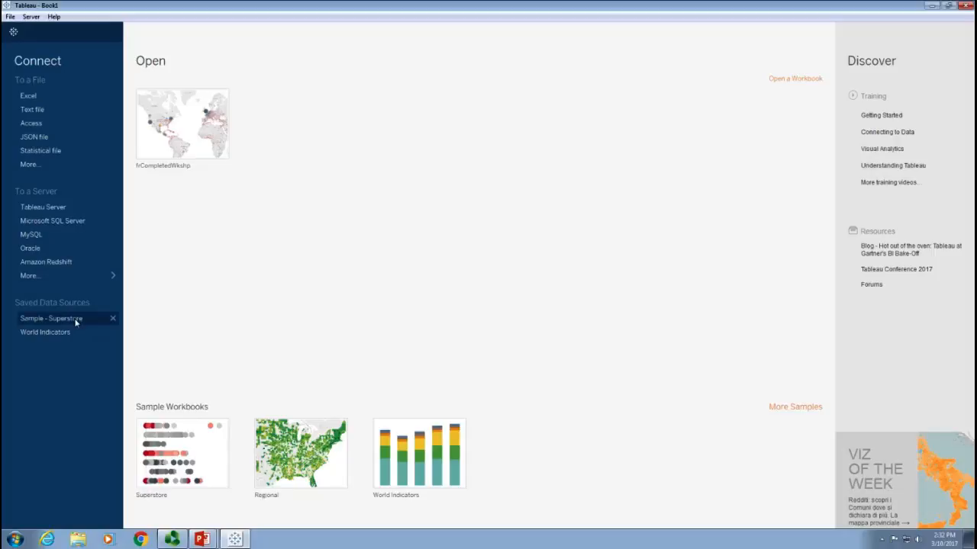
- Connect to the Excel workbook Global Superstore Orders 2016 and add its Orders sheet to the data source
left_click(39, 96)
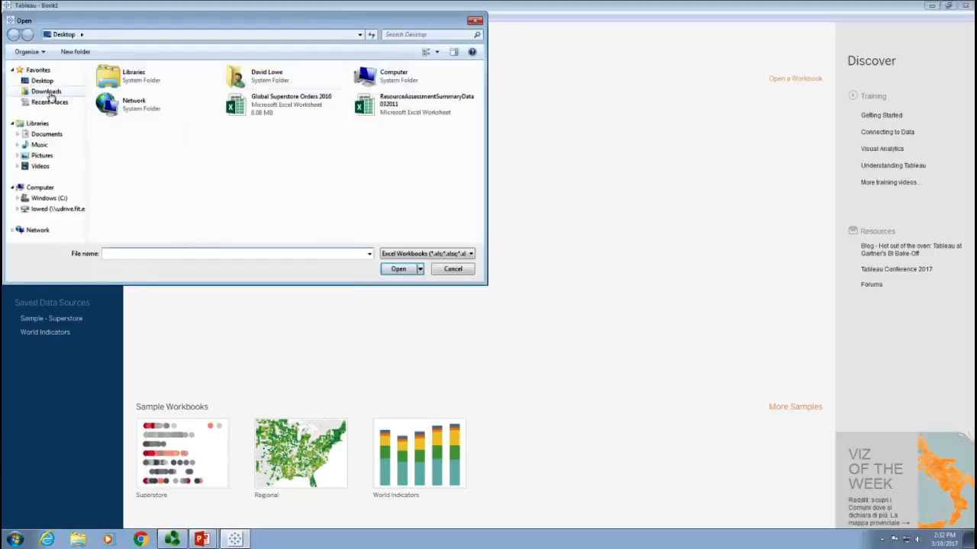
left_click(288, 106)
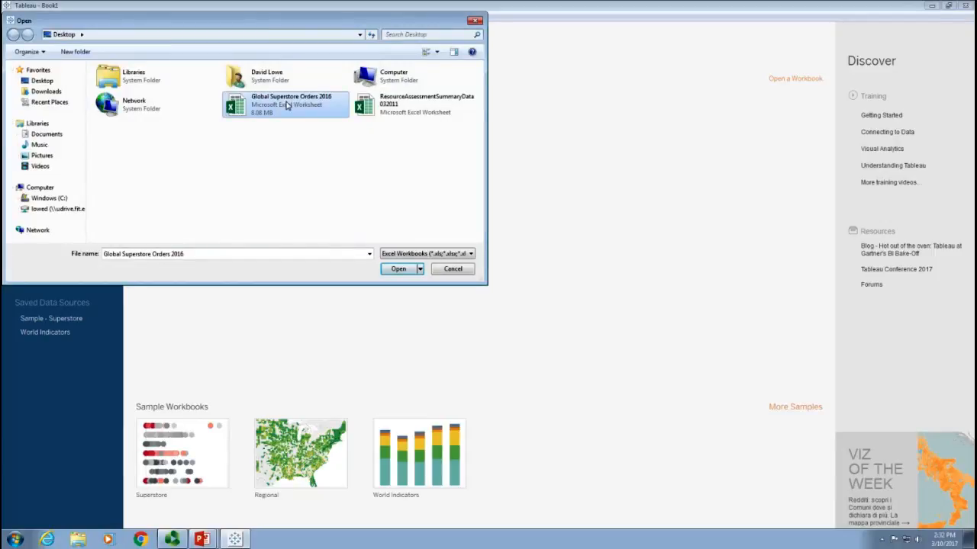
left_click(390, 270)
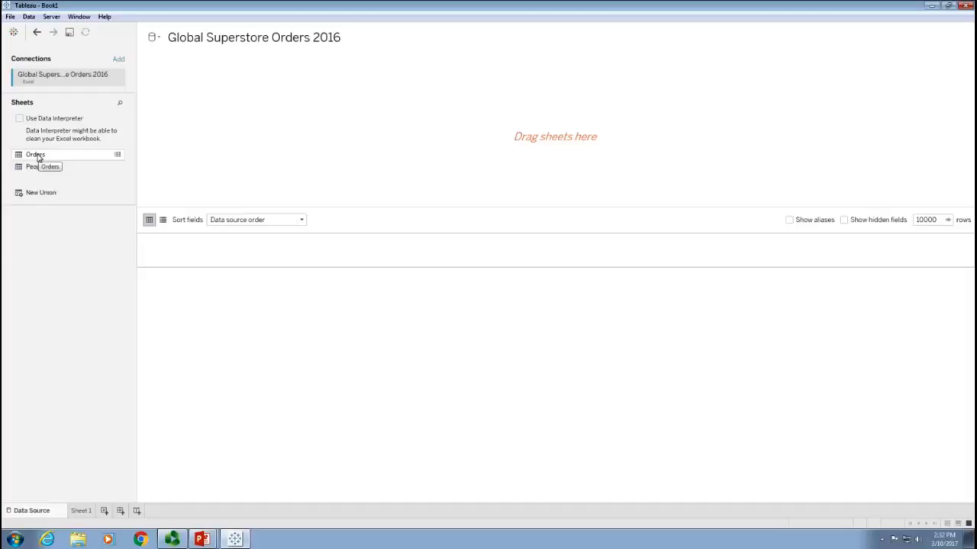
left_click_drag(38, 156, 550, 157)
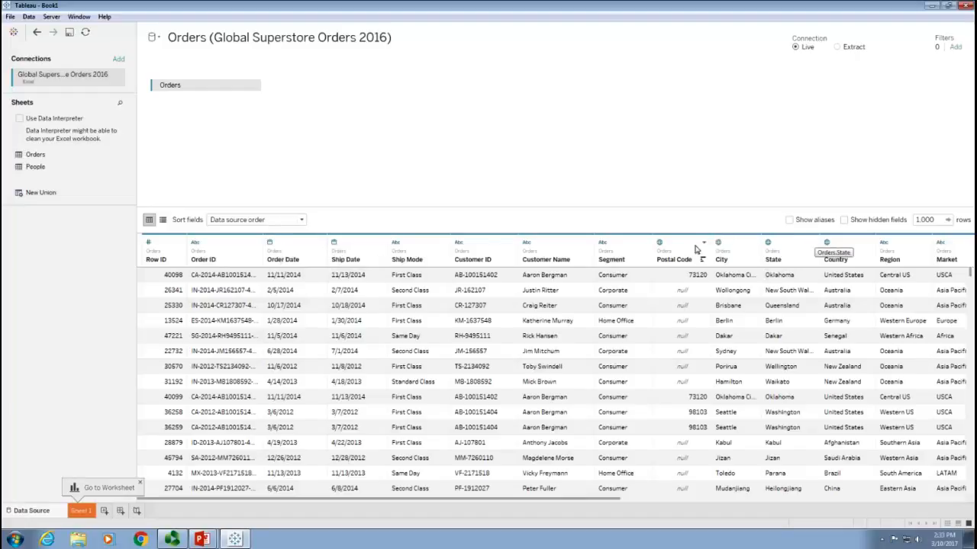
- Rename the Row ID field as RowNum
left_click(181, 243)
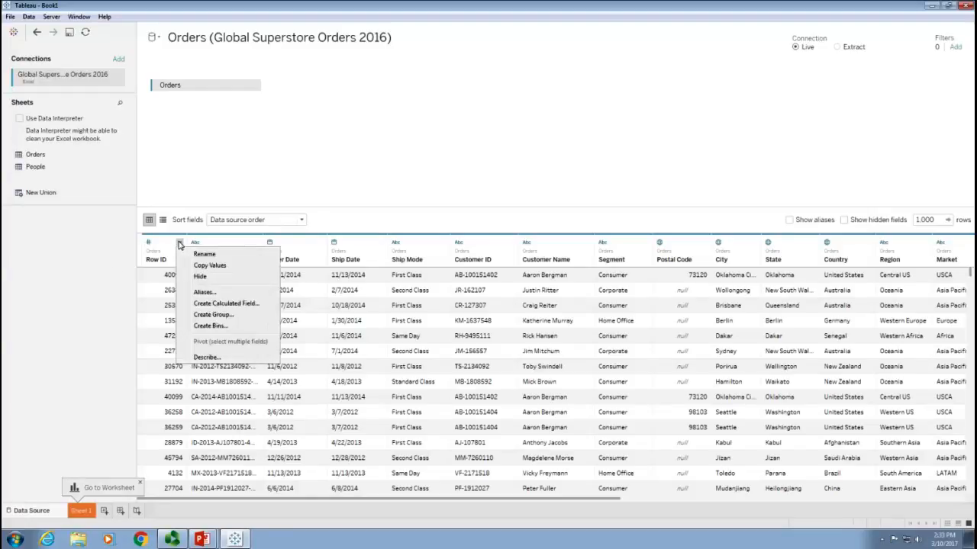
left_click(204, 255)
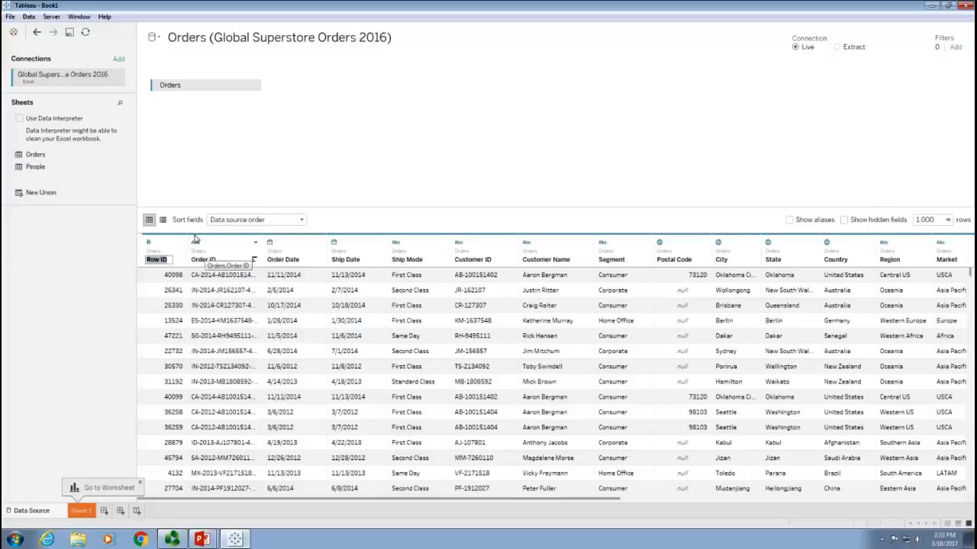
type("RowNum")
key("Return")
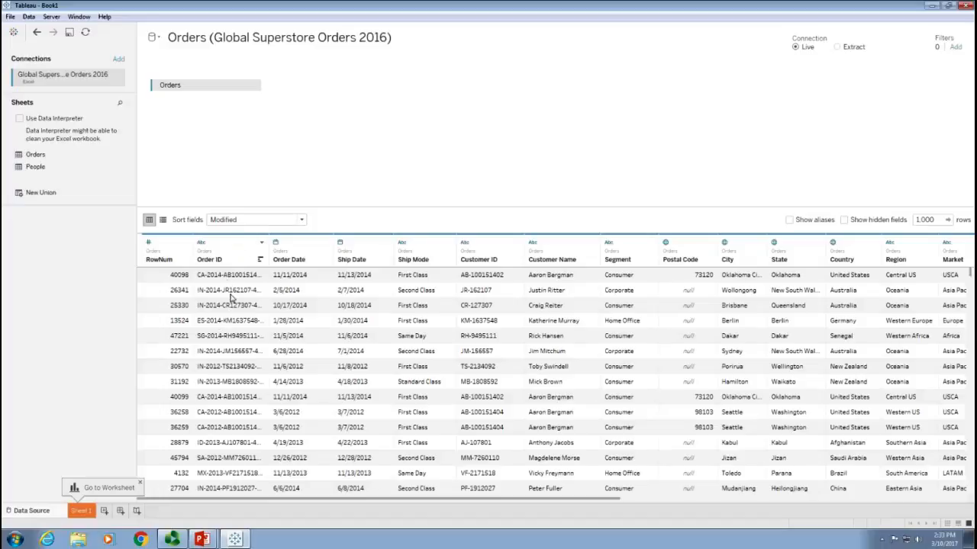
- Split the Order ID field automatically into separate calculated fields
left_click(261, 243)
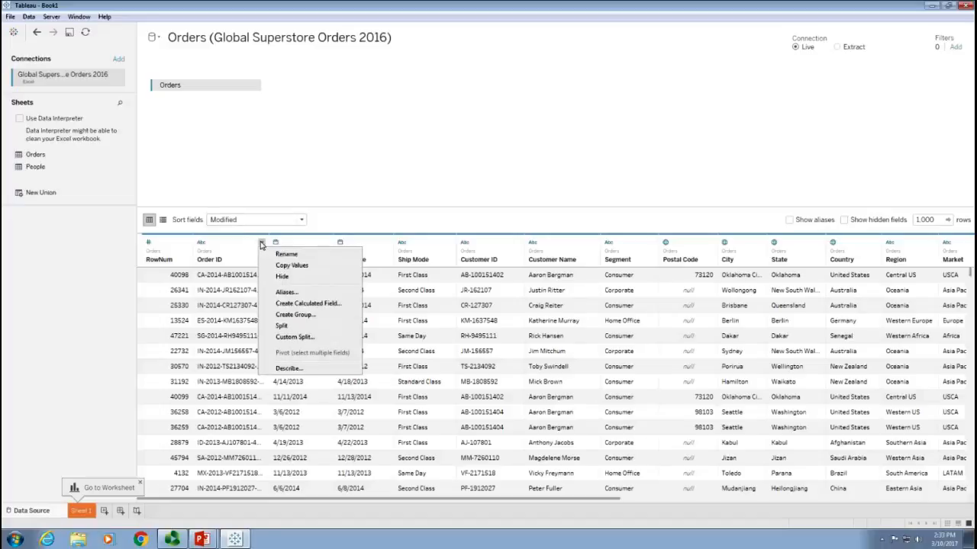
left_click(281, 327)
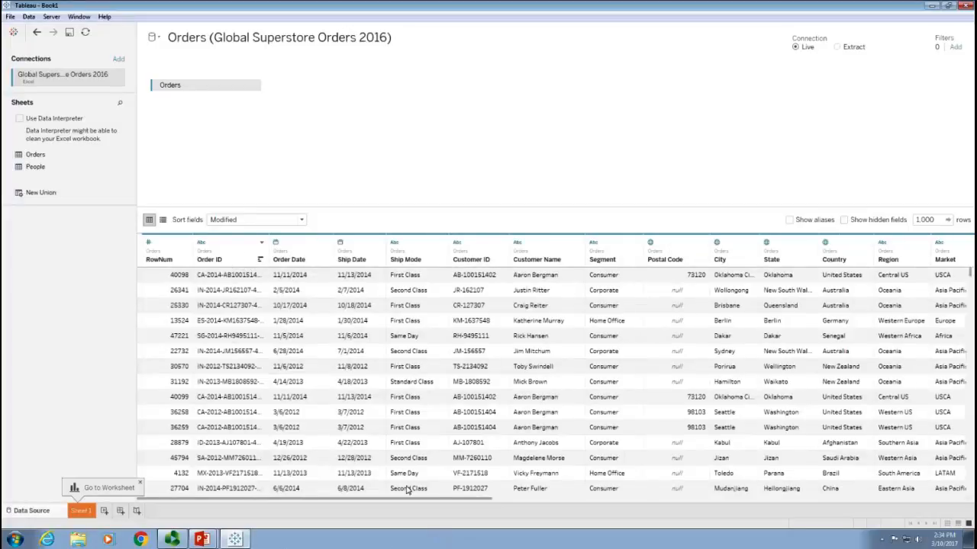
- Delete the calculated fields Order ID - Split 2, Order ID - Split 3 and Order ID - Split 4
left_click_drag(405, 501, 932, 527)
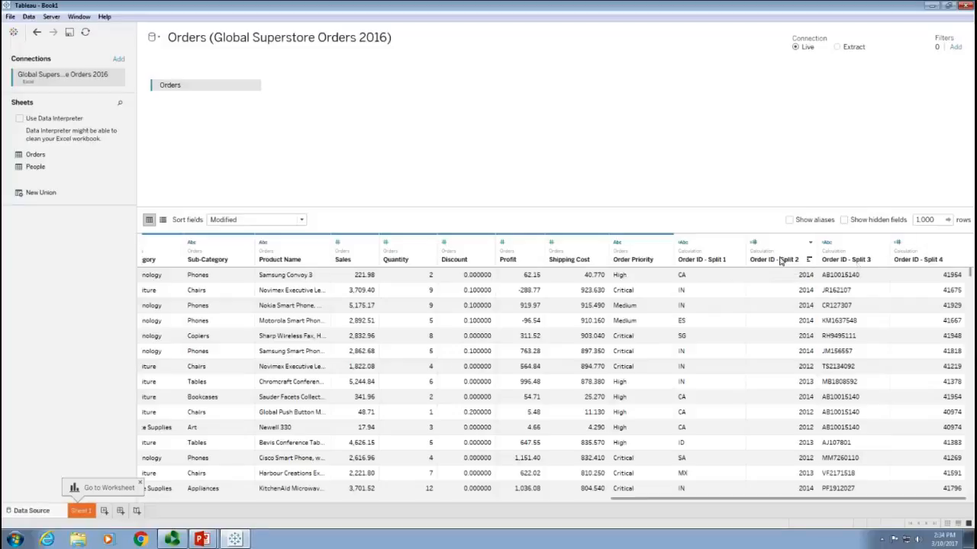
left_click(811, 243)
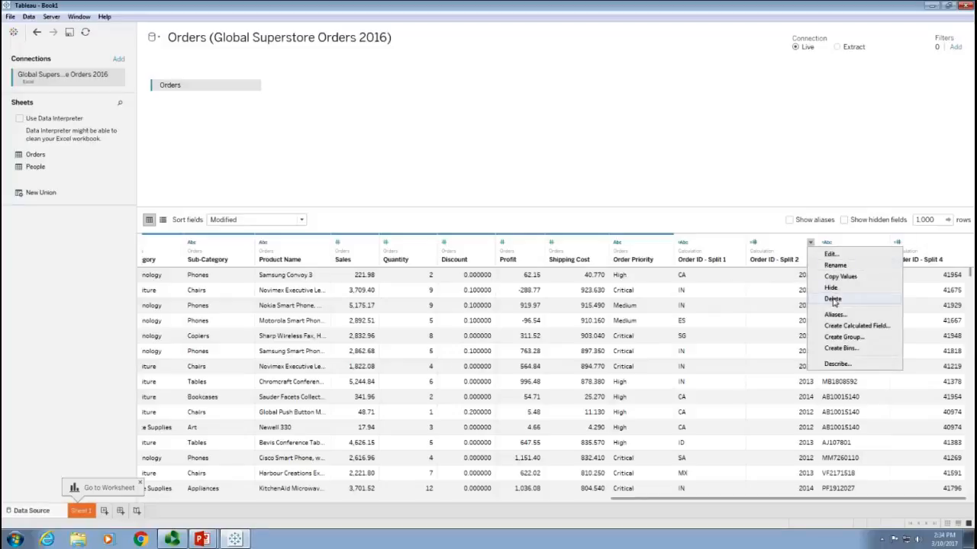
left_click(832, 298)
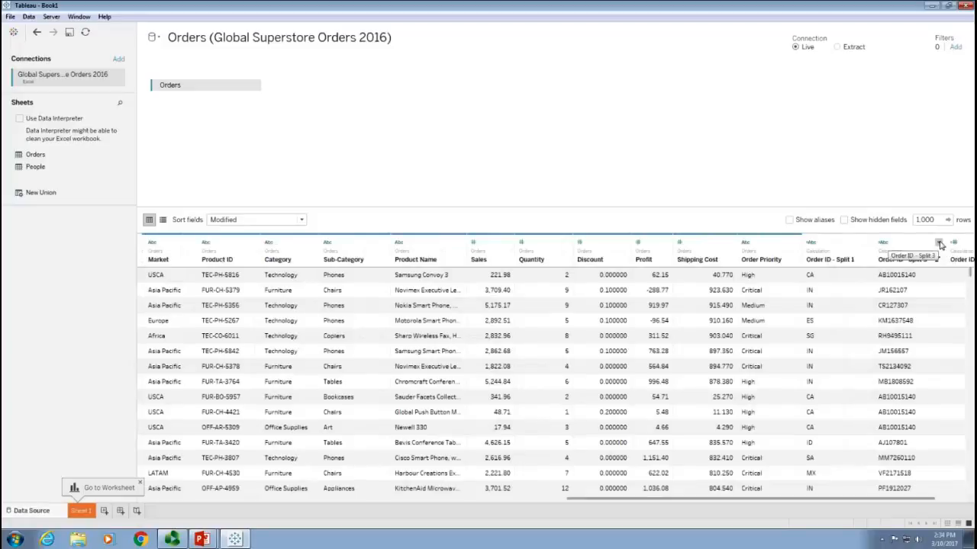
left_click(938, 243)
left_click(936, 295)
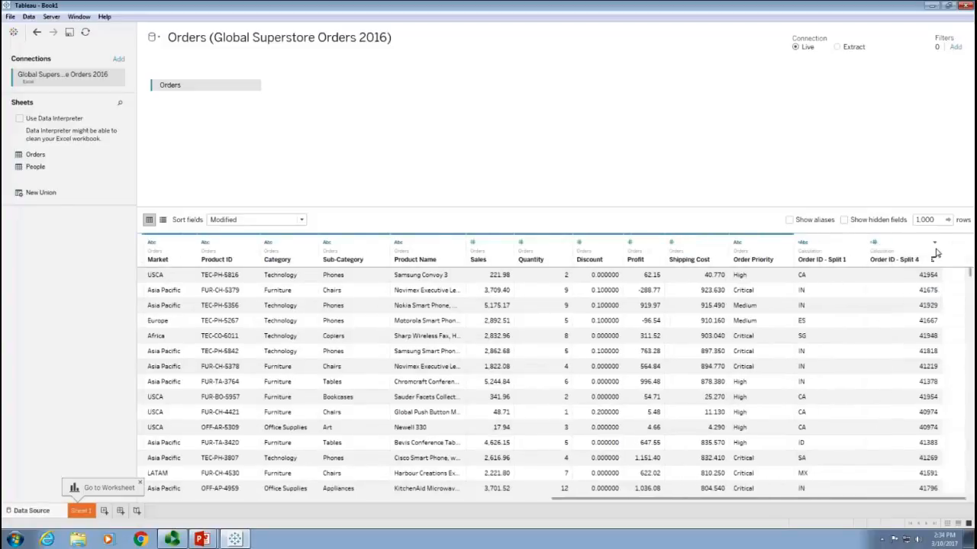
left_click(935, 243)
left_click(905, 299)
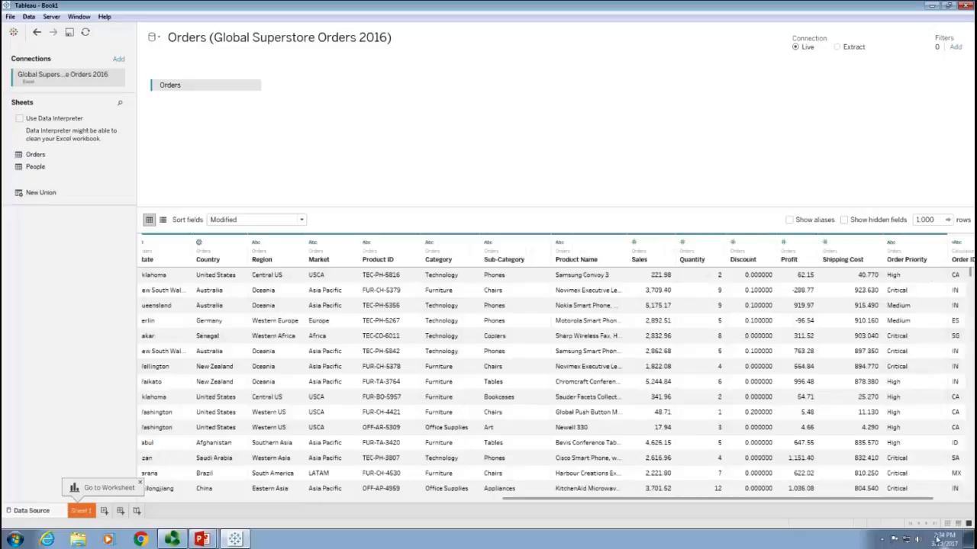
- Rename the Order ID - Split 1 field as DistributionCenters
left_click(939, 499)
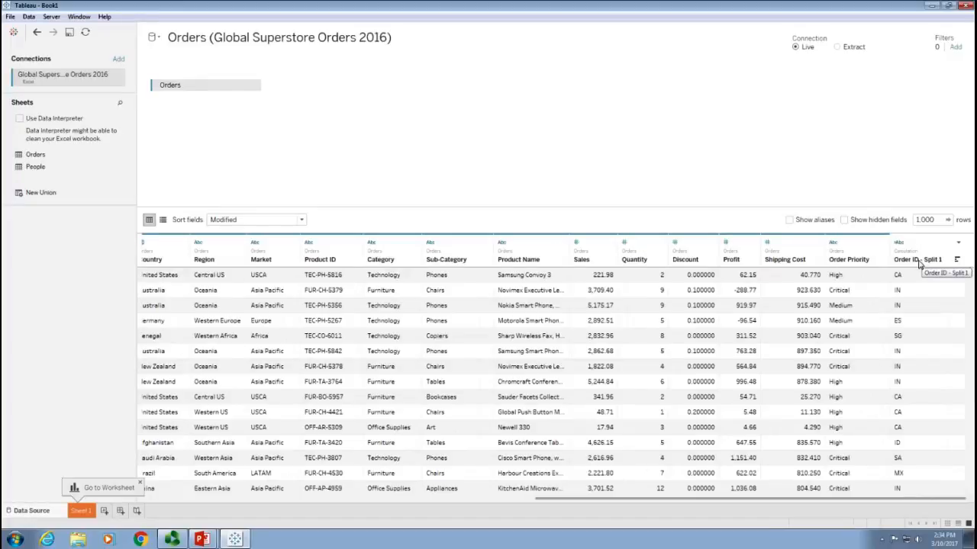
left_click(959, 243)
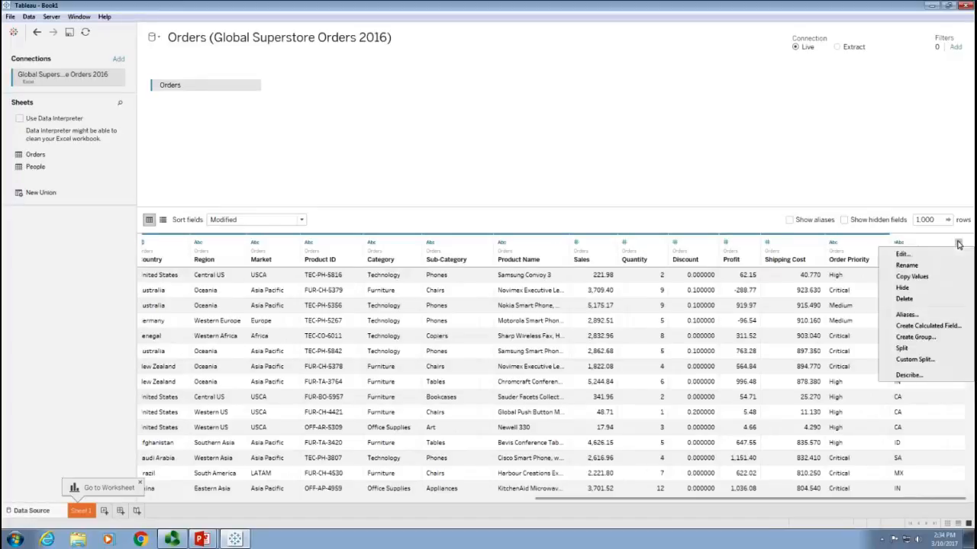
left_click(916, 265)
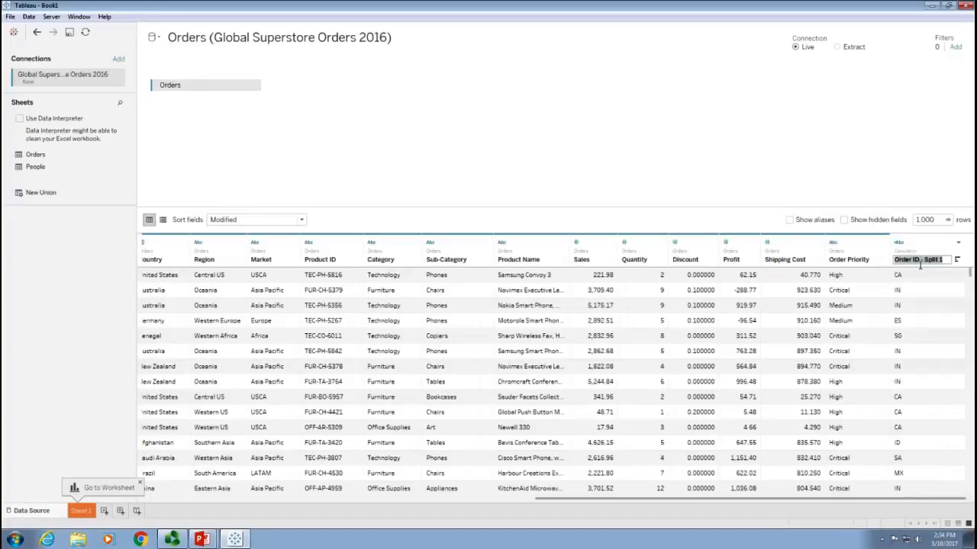
type("Distributio")
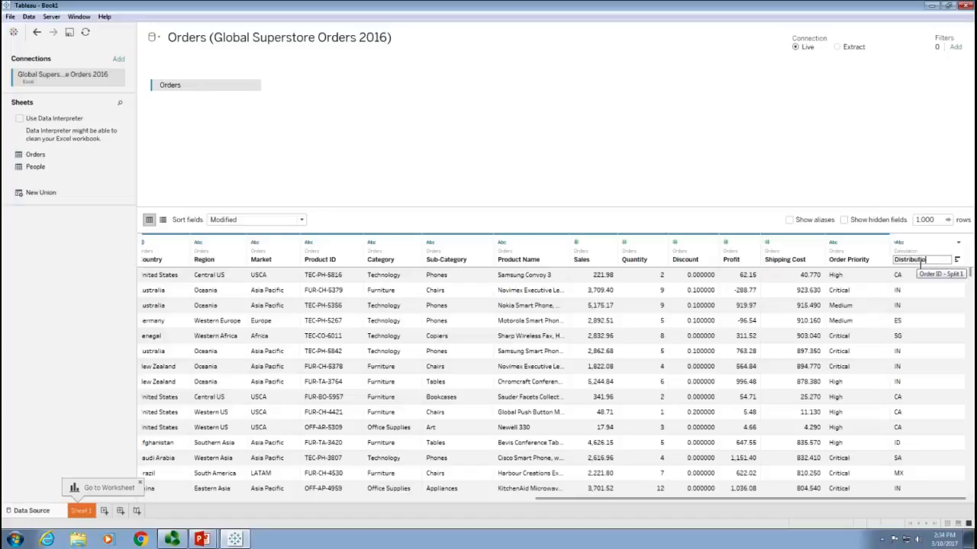
type("nCenters")
key("Return")
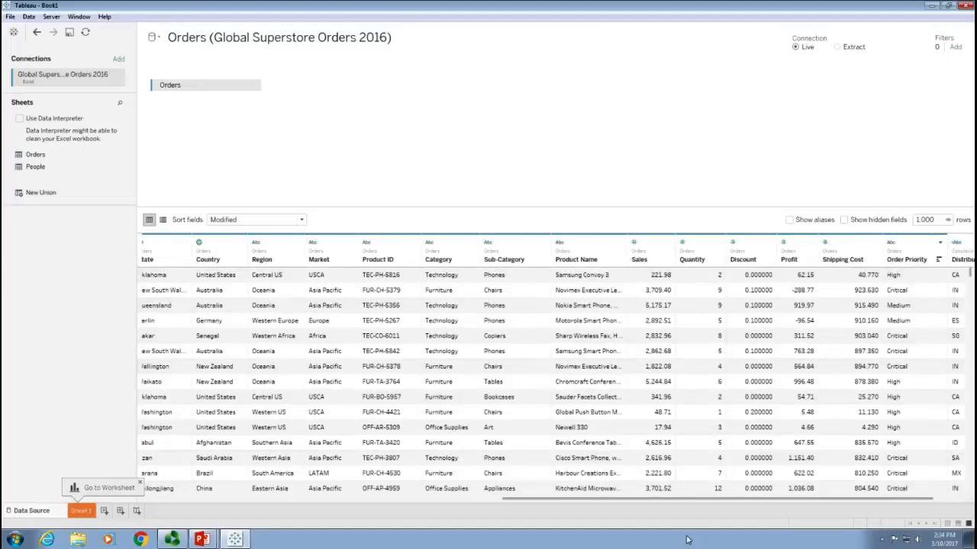
- Go to the Sheet 1 worksheet and look over the suggested chart types
left_click(80, 511)
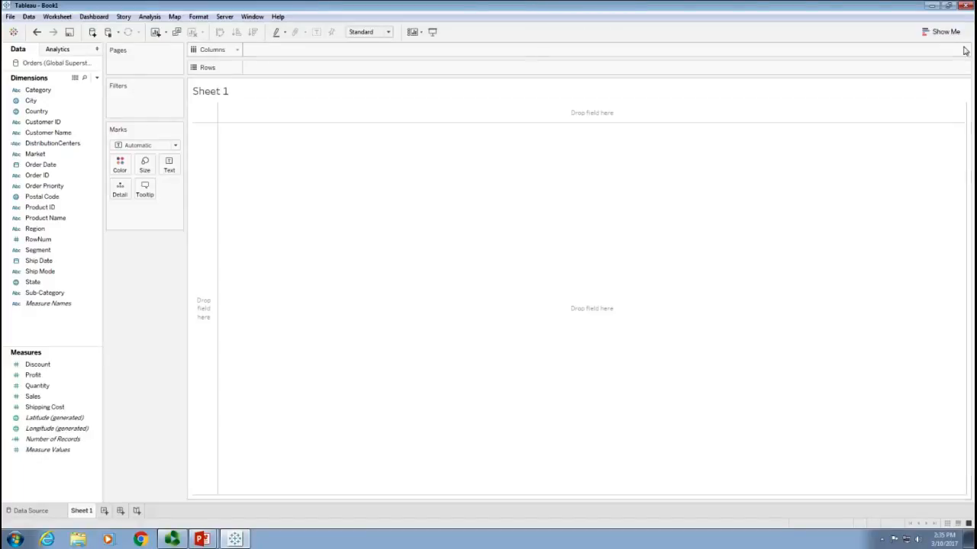
left_click(945, 30)
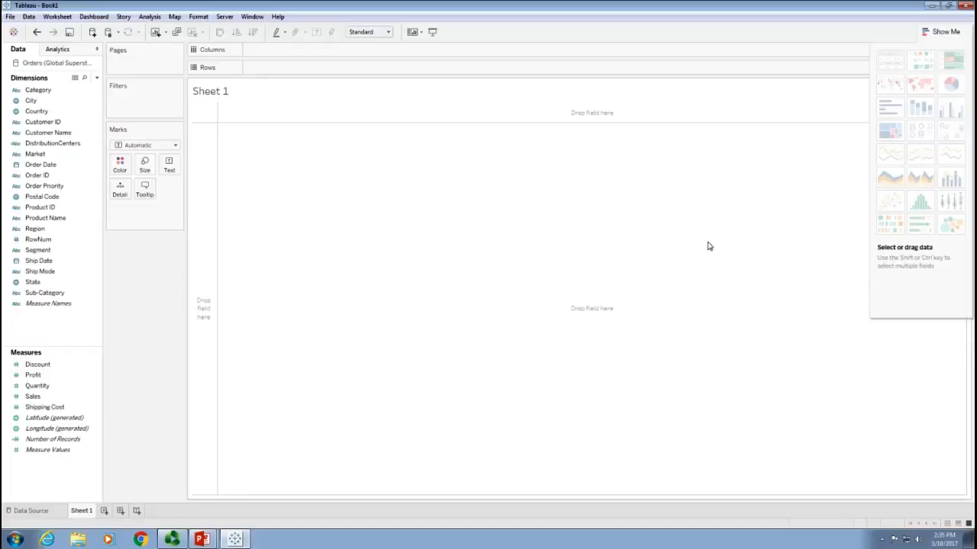
left_click(946, 35)
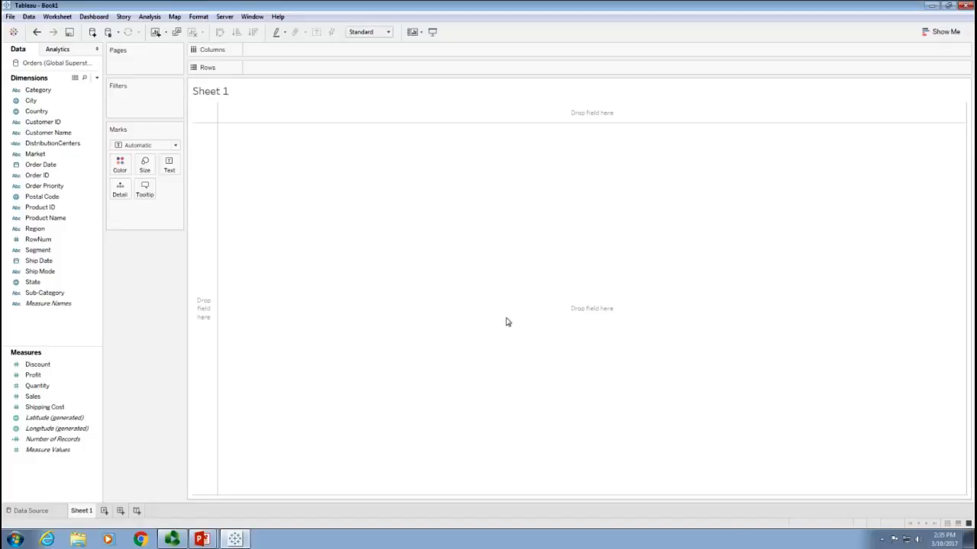
- Create a symbol map on Sheet 1 from the Sales measure and the Country dimension
left_click(34, 397)
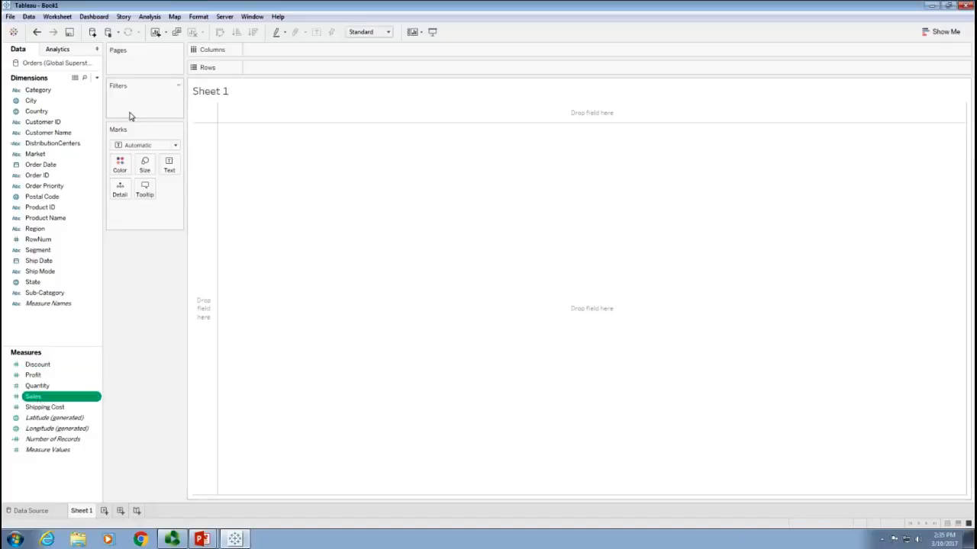
left_click(56, 115, "ctrl")
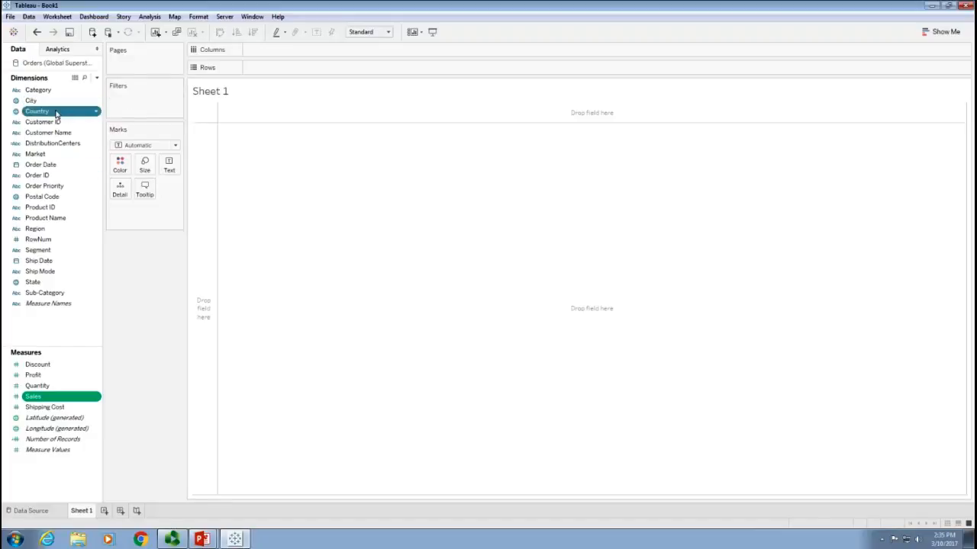
left_click(944, 34)
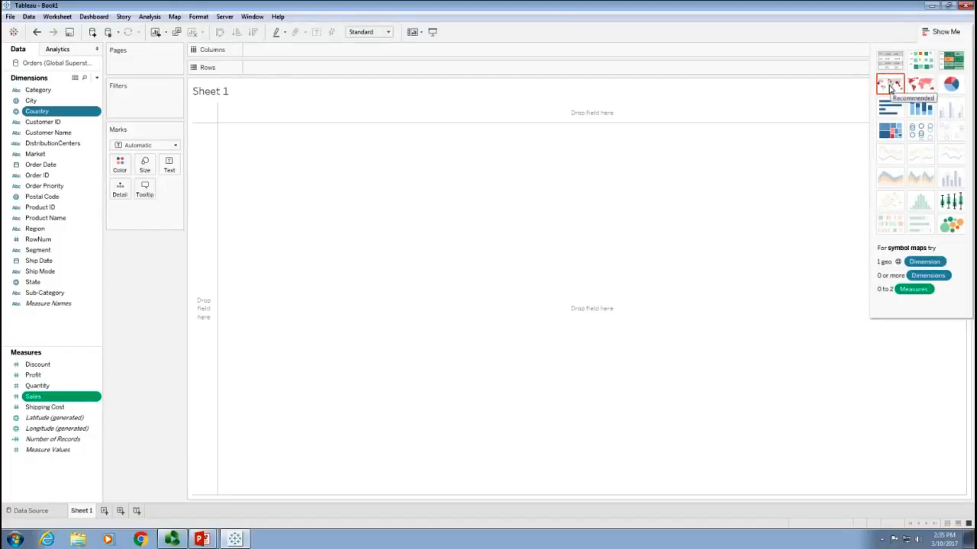
left_click(890, 88)
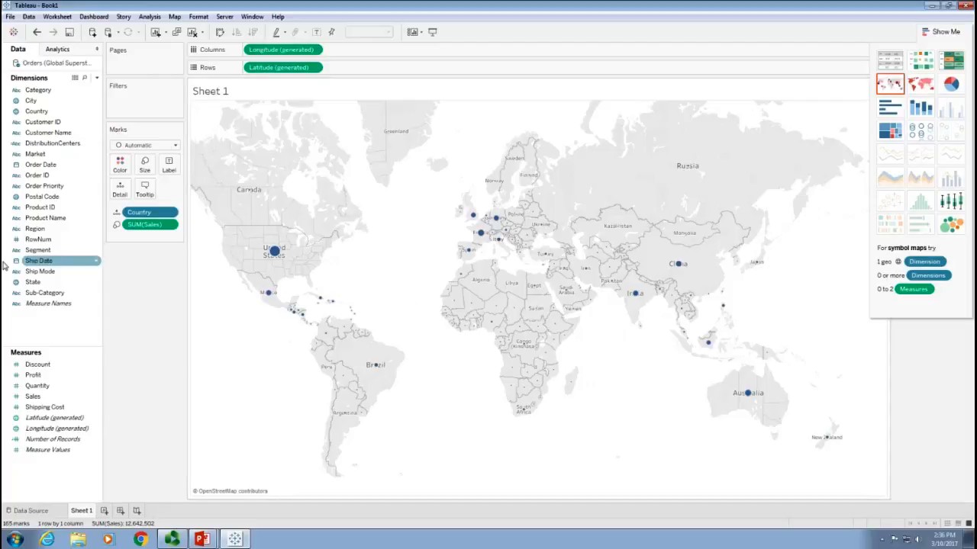
- Add the State dimension to the map to break the sales marks down by state
left_click_drag(29, 283, 291, 279)
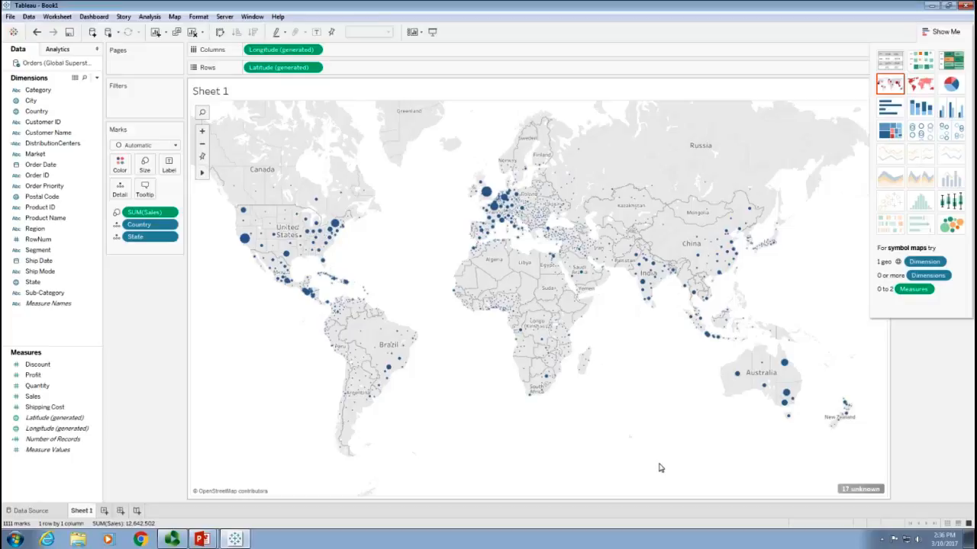
mouse_move(856, 494)
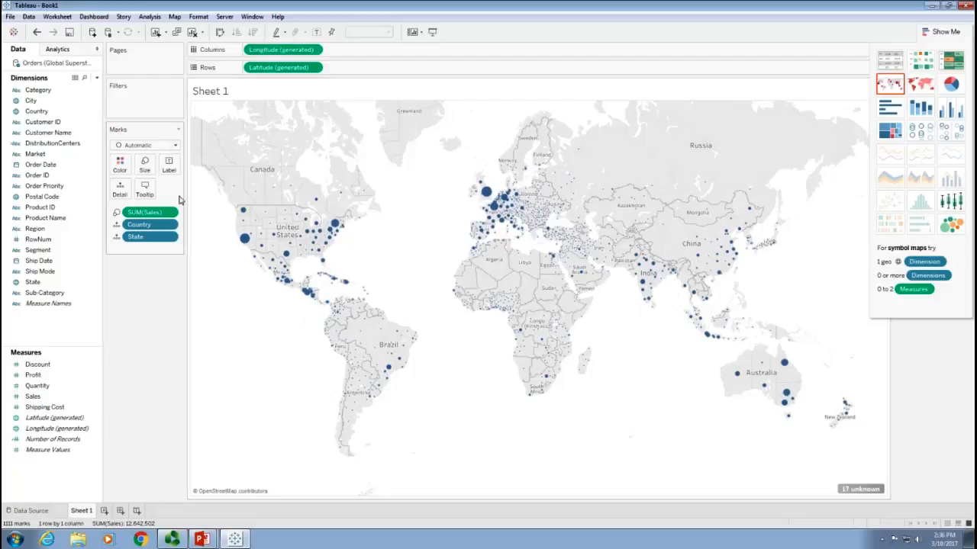
- Enlarge the map's circle marks to about the middle of the size range
left_click(145, 168)
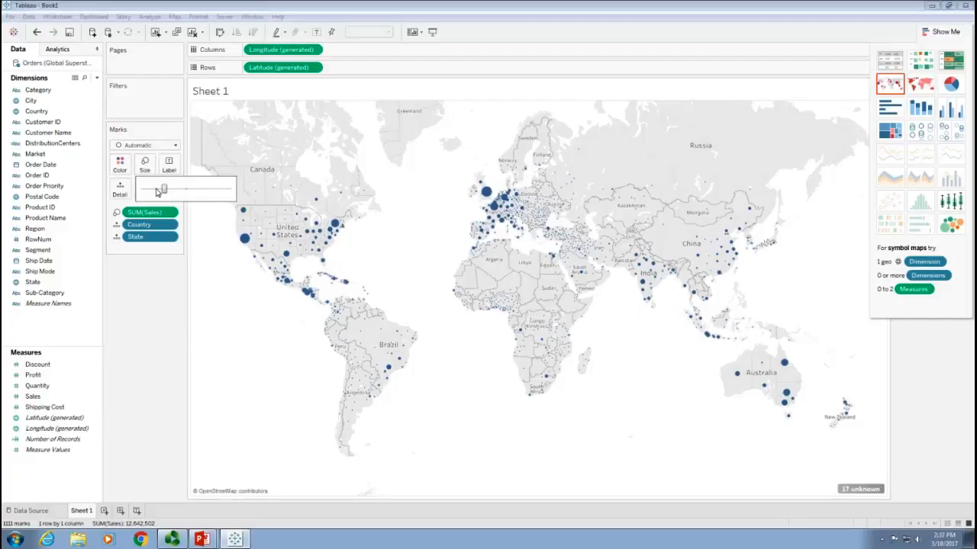
left_click_drag(162, 192, 194, 196)
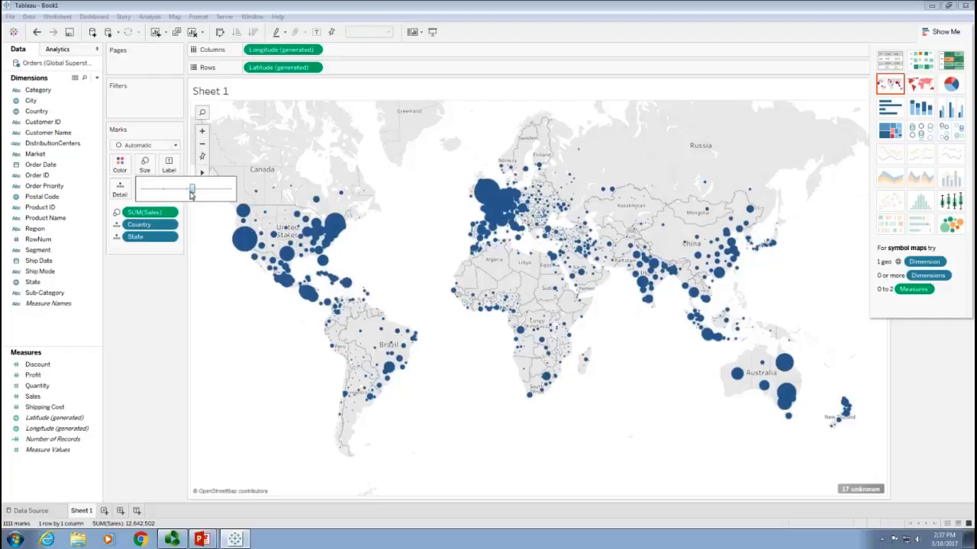
left_click_drag(191, 195, 187, 194)
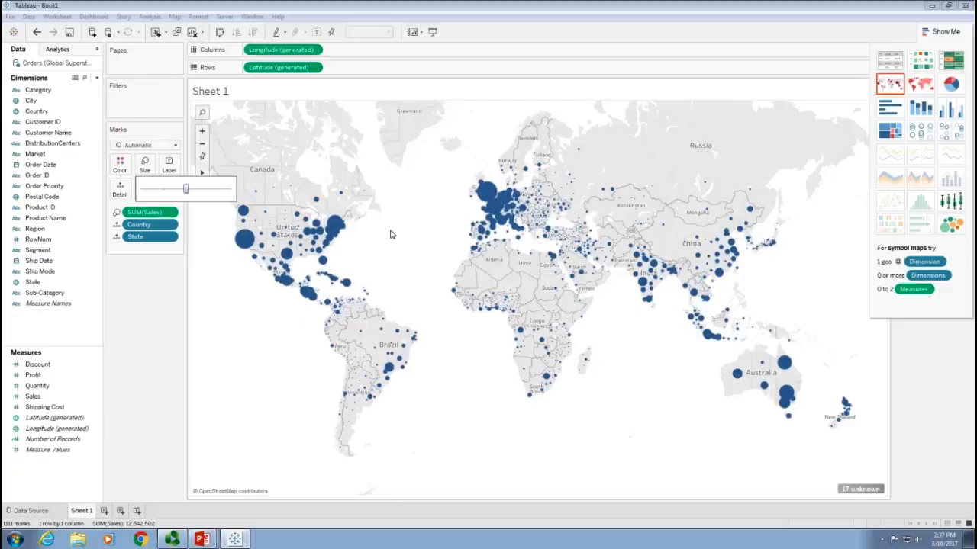
left_click(235, 290)
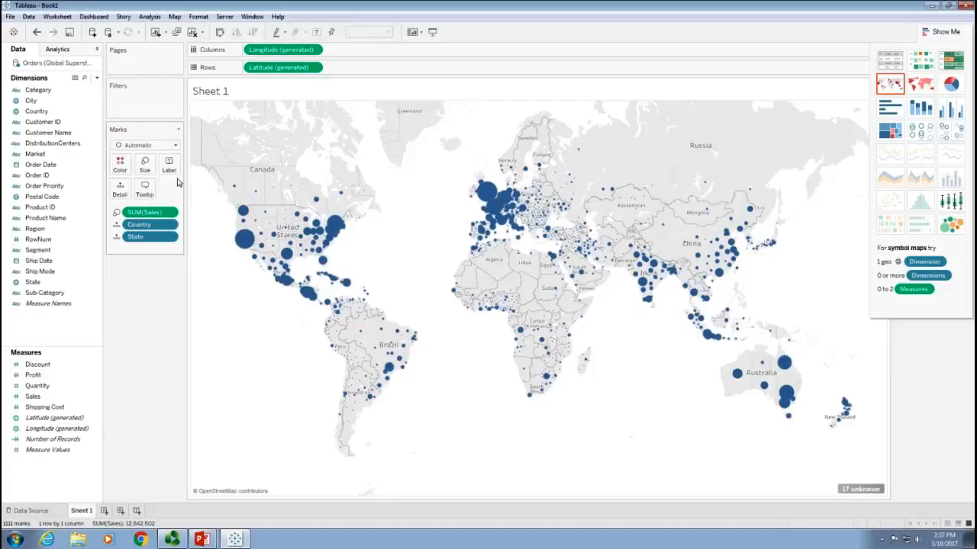
- Reduce the opacity of the map's circle marks to 67%
left_click(120, 164)
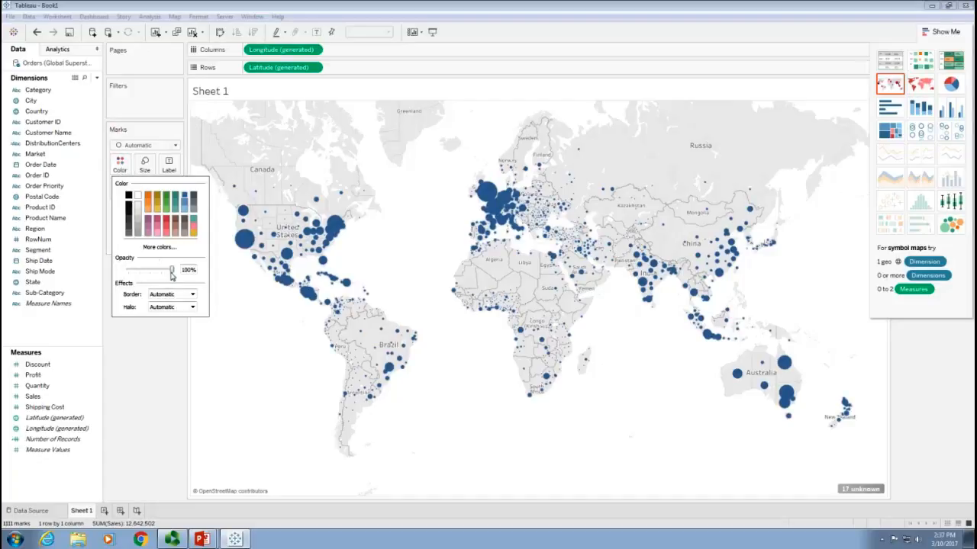
left_click_drag(173, 275, 159, 275)
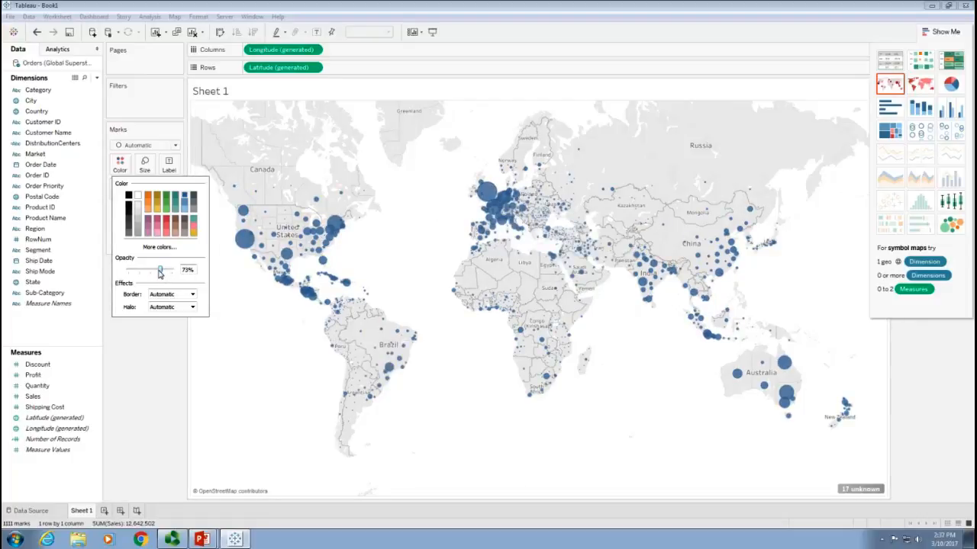
left_click_drag(160, 275, 158, 274)
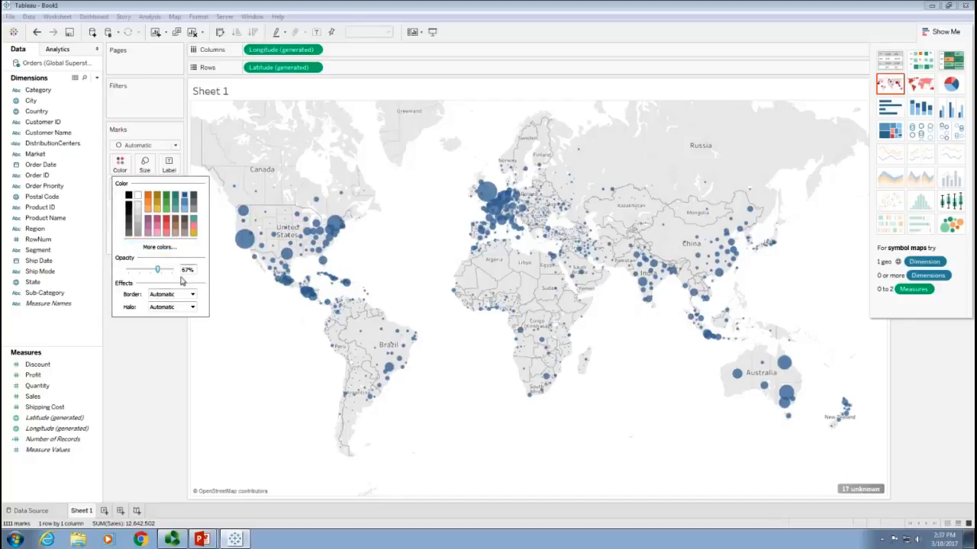
- Give the map's circle marks a red border
left_click(193, 295)
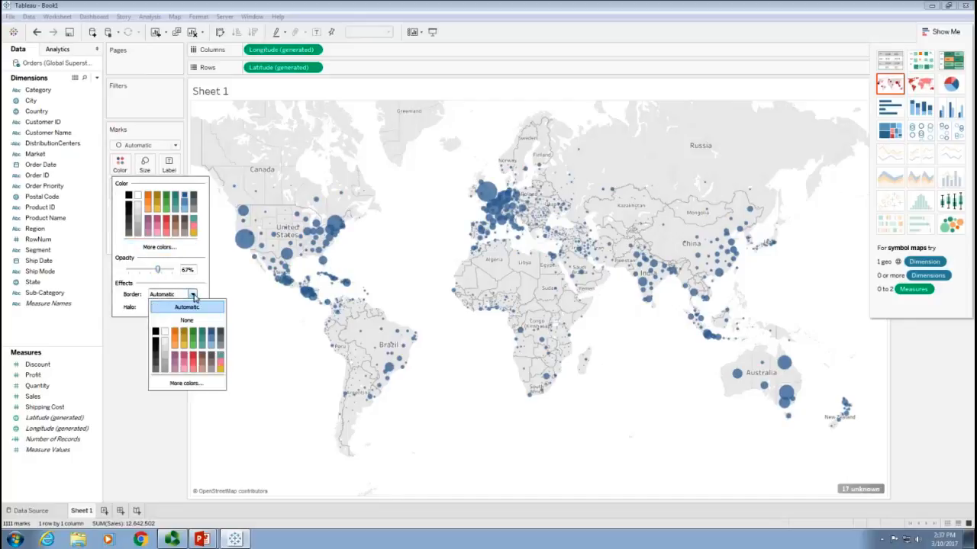
left_click(193, 360)
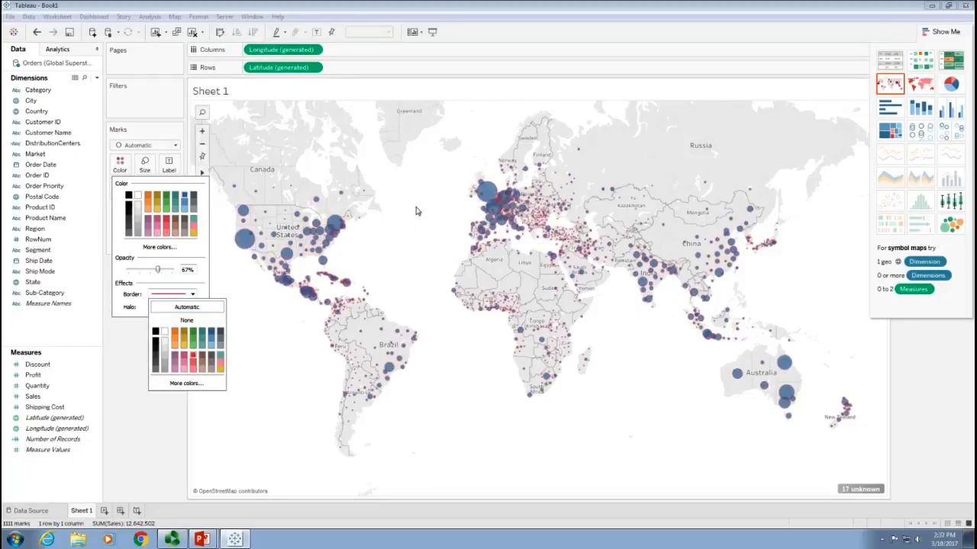
mouse_move(491, 191)
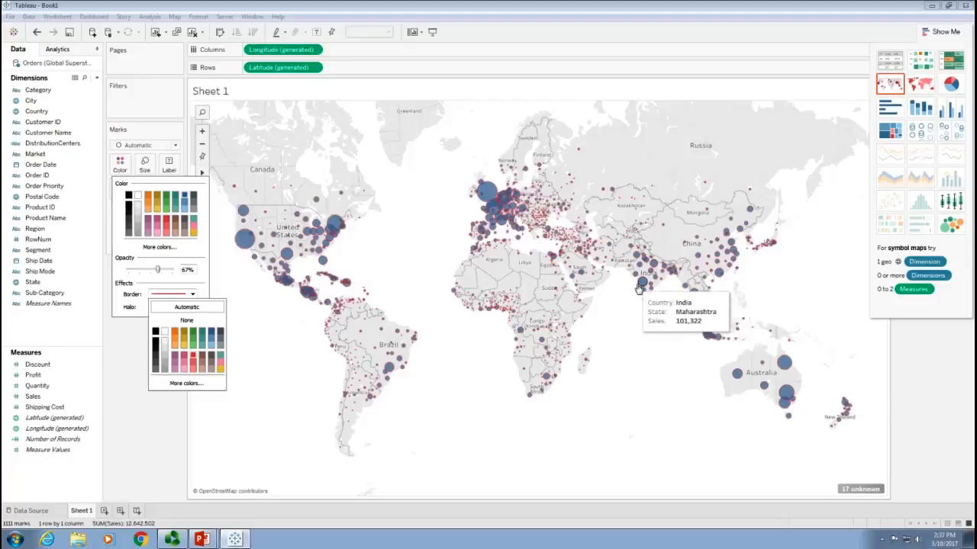
mouse_move(648, 300)
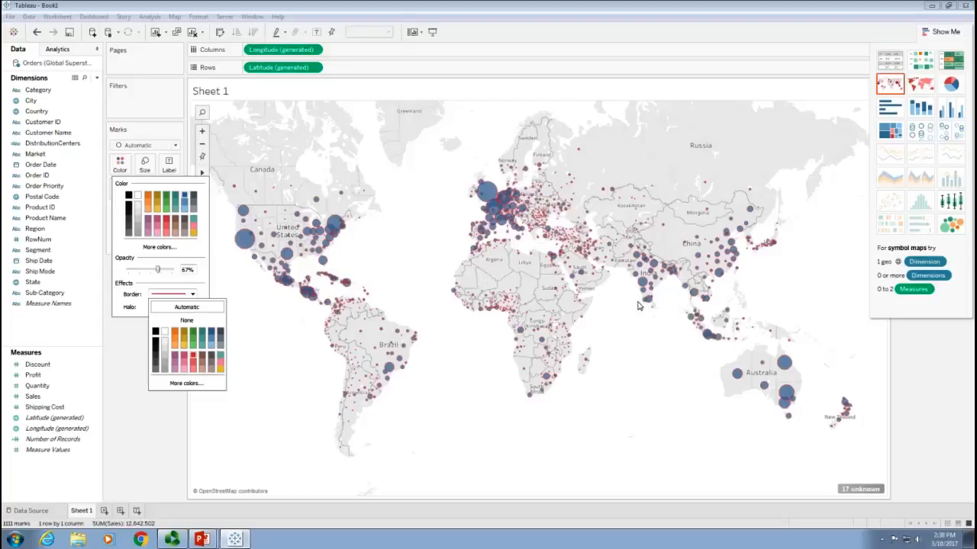
left_click(232, 369)
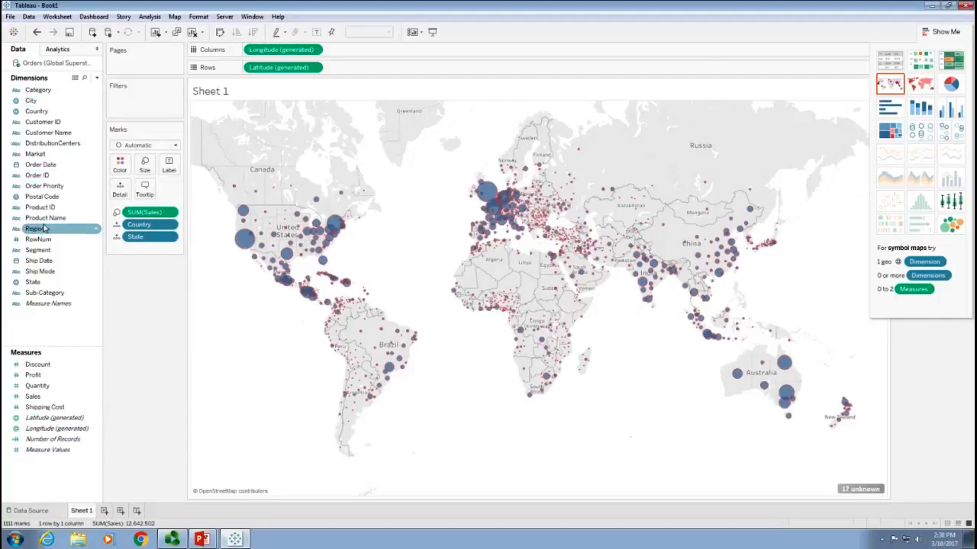
- Color the map's circle marks by the Profit measure
left_click(38, 376)
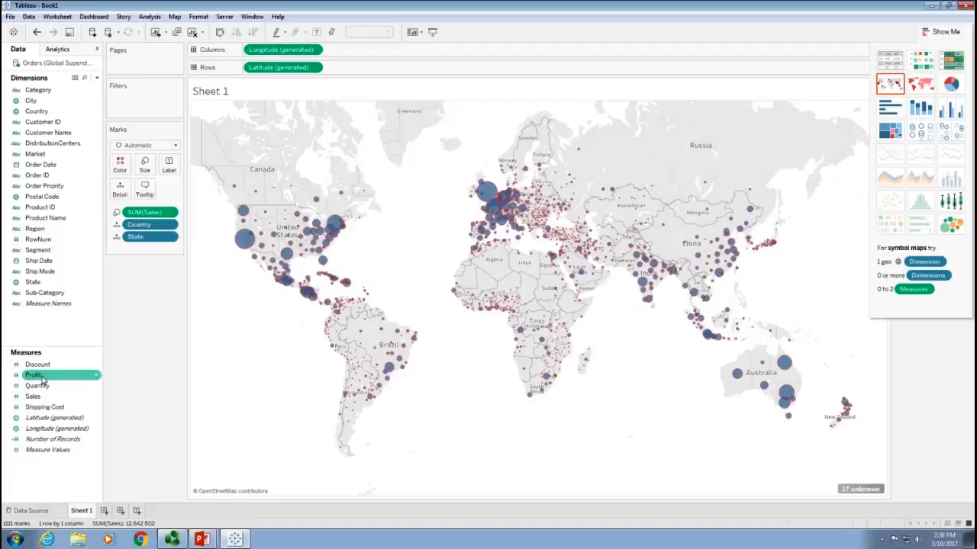
left_click_drag(46, 379, 120, 168)
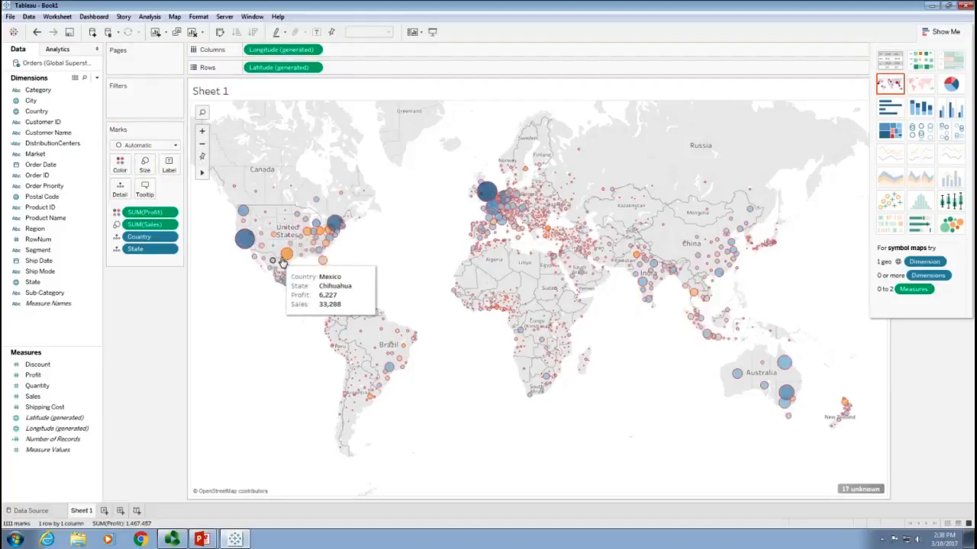
- Review the color palettes available for Profit and keep the Automatic palette
left_click(122, 168)
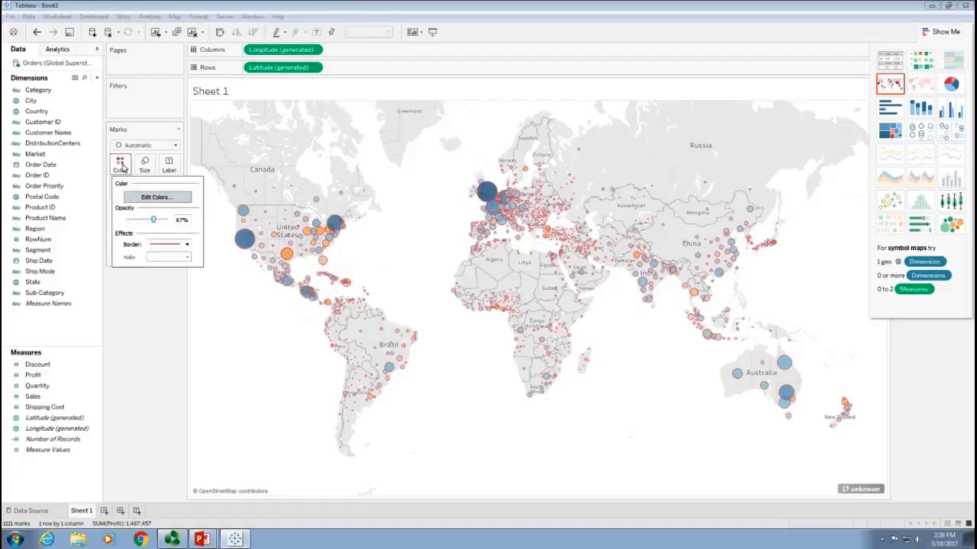
left_click(169, 199)
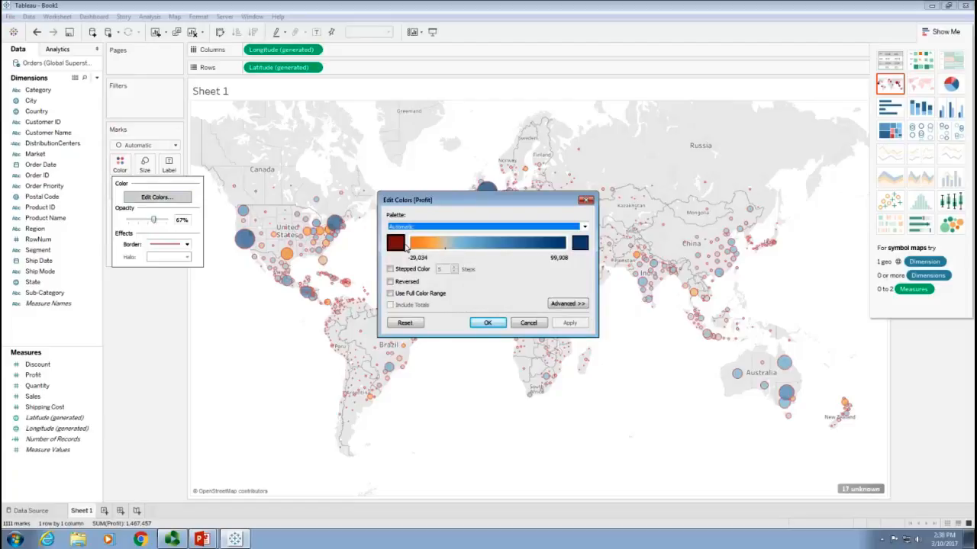
left_click(585, 227)
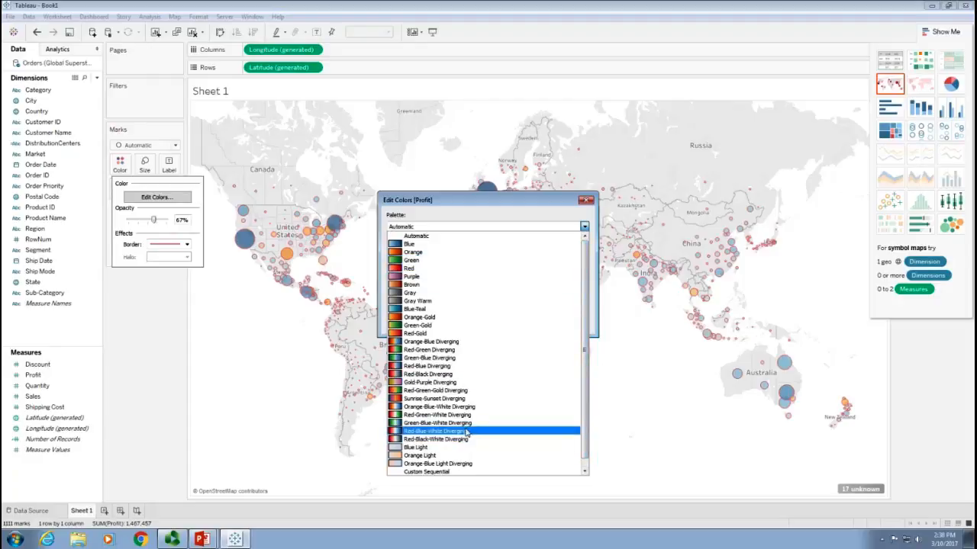
left_click(569, 206)
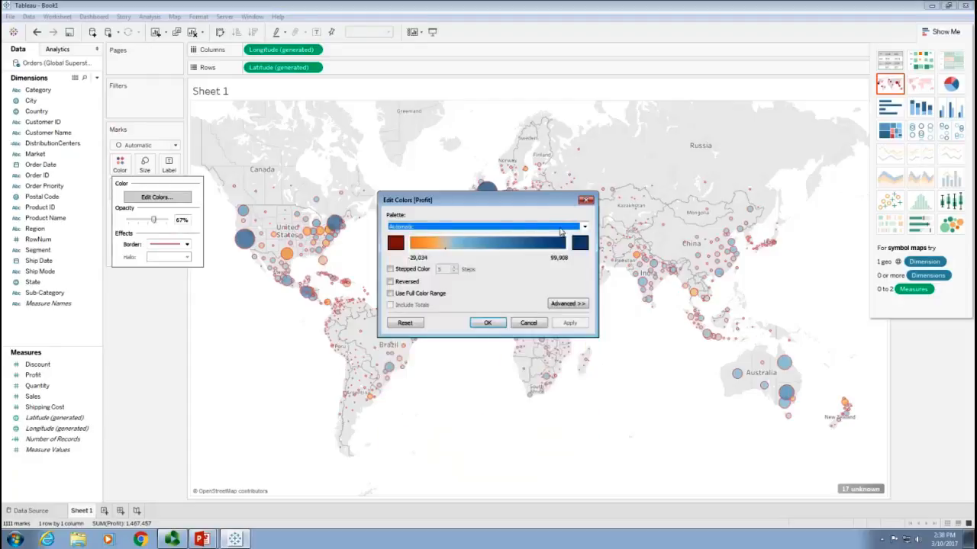
left_click(489, 322)
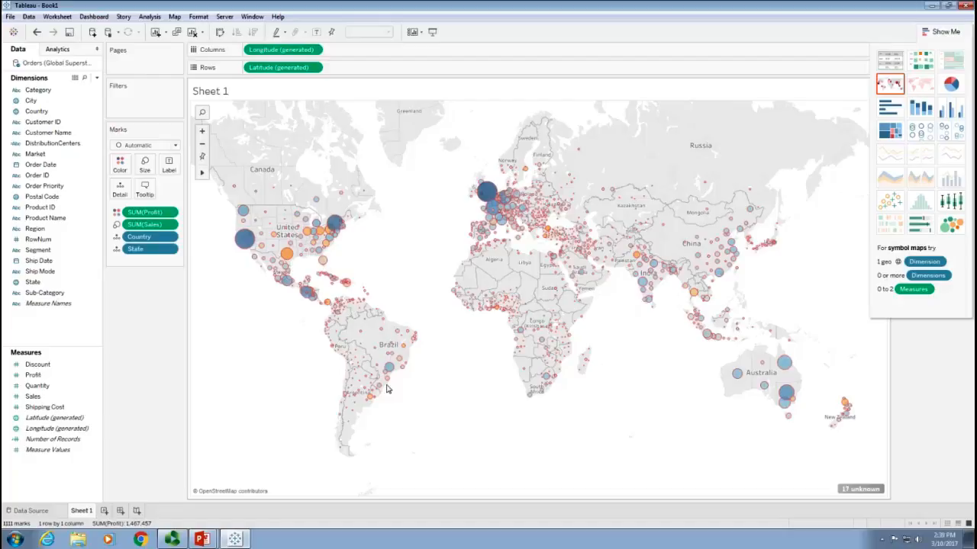
- Filter the map by the Category dimension, including only Furniture
left_click(31, 143)
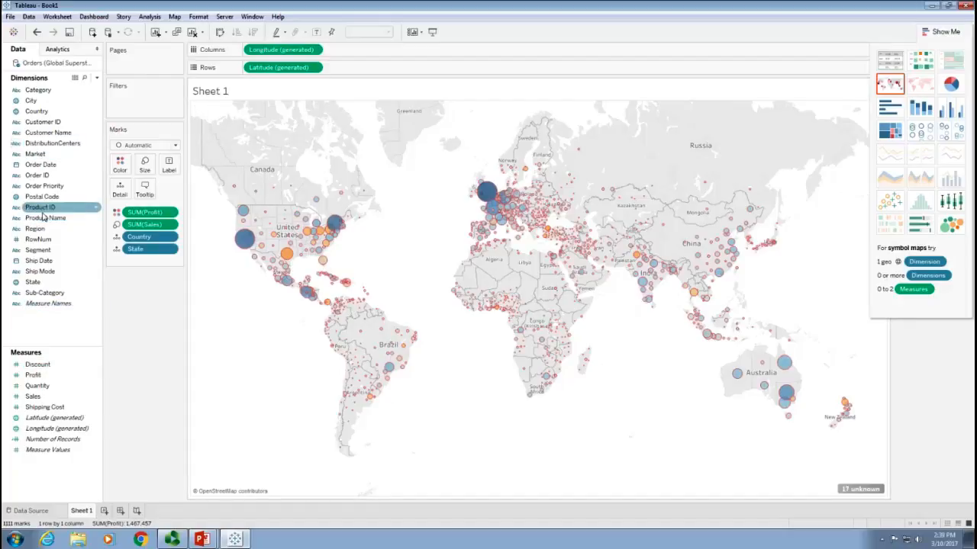
left_click_drag(48, 91, 131, 99)
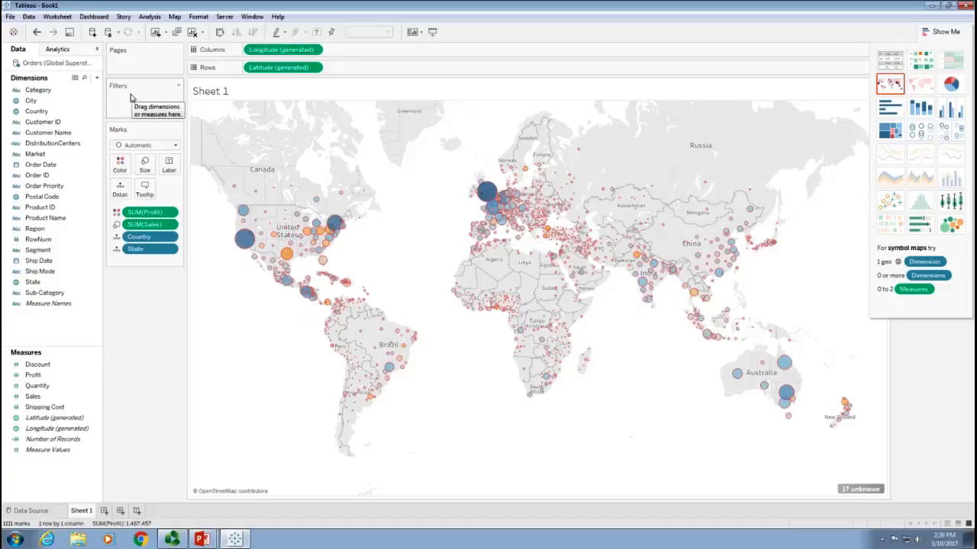
left_click_drag(37, 90, 140, 105)
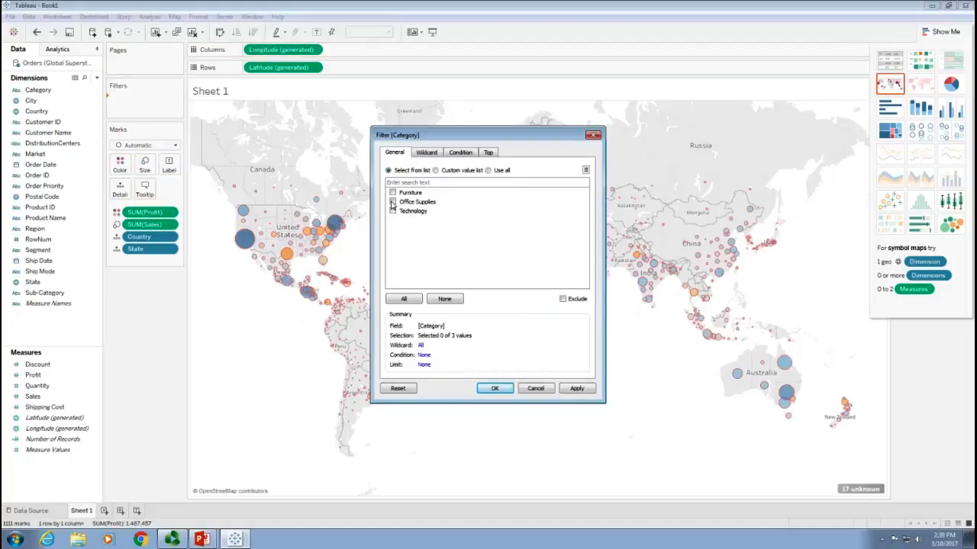
left_click(392, 193)
left_click(493, 390)
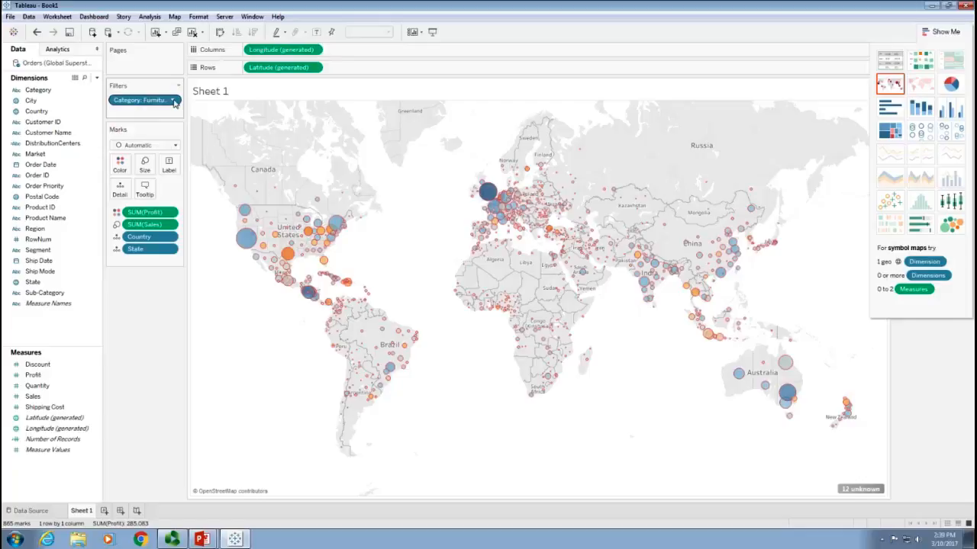
- Show the Category filter card beside the map and collapse the Show Me chart list covering it
left_click(174, 102)
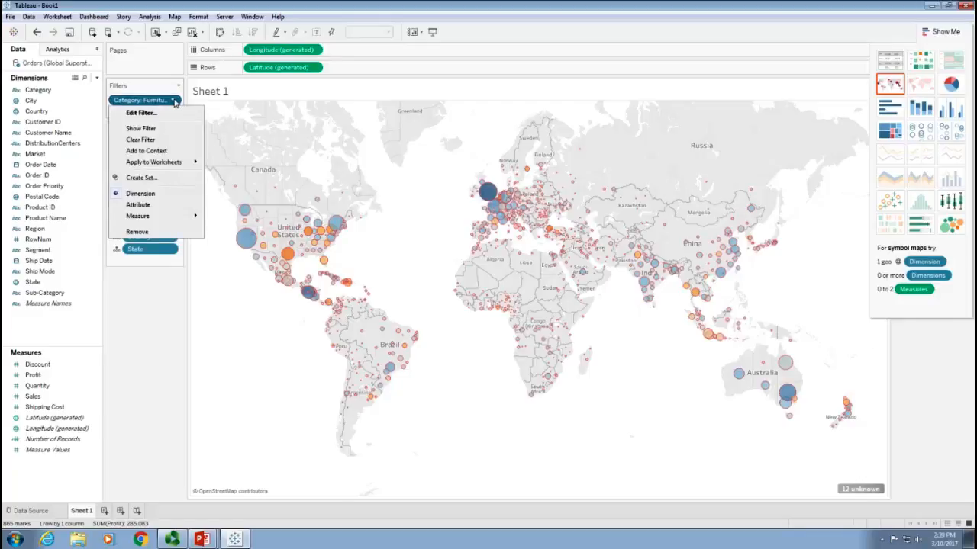
left_click(164, 130)
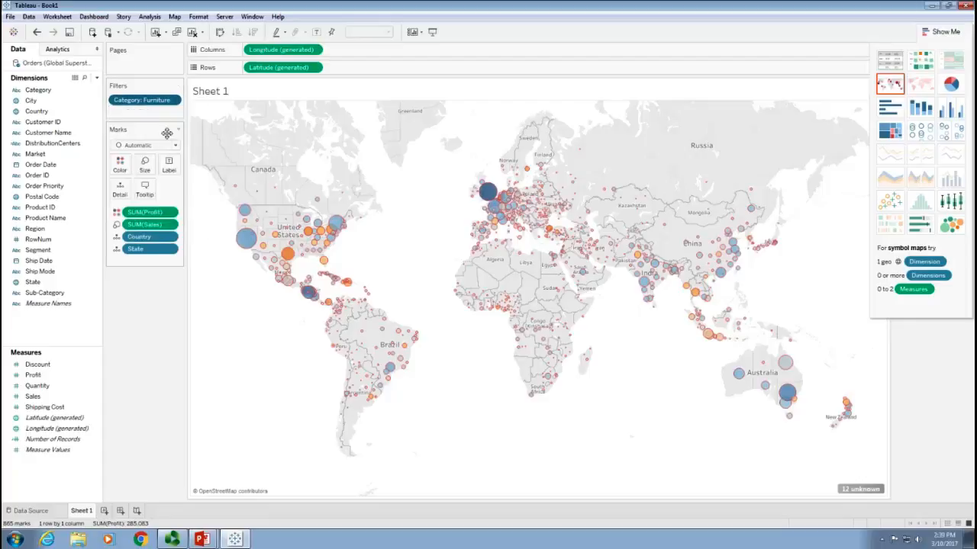
left_click(944, 33)
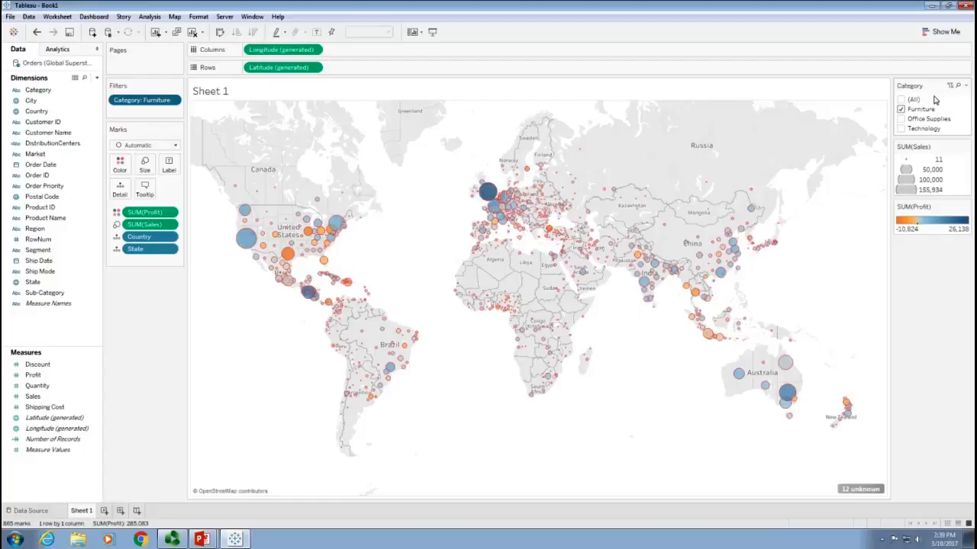
- Test the Category filter by adding and removing Office Supplies, and by turning Furniture off and on again
left_click(901, 119)
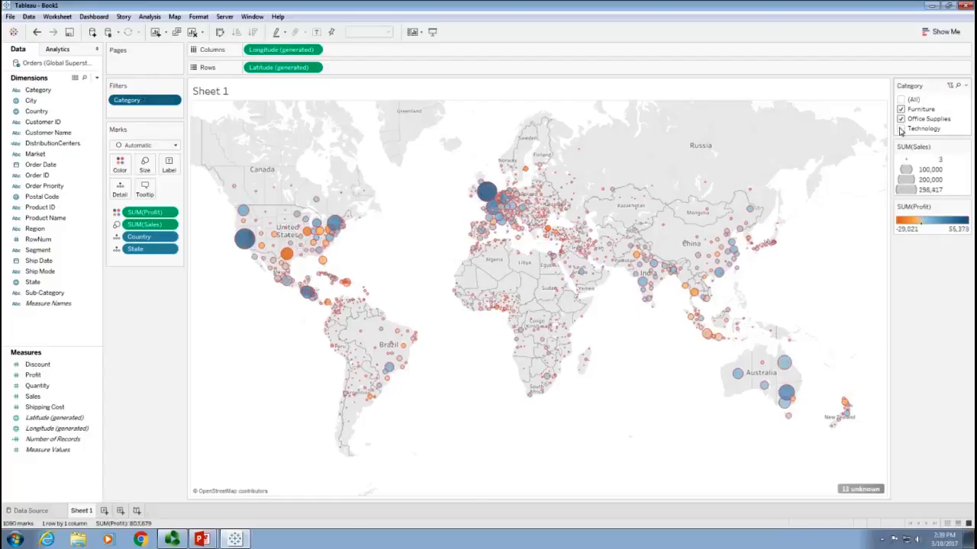
left_click(900, 119)
left_click(901, 109)
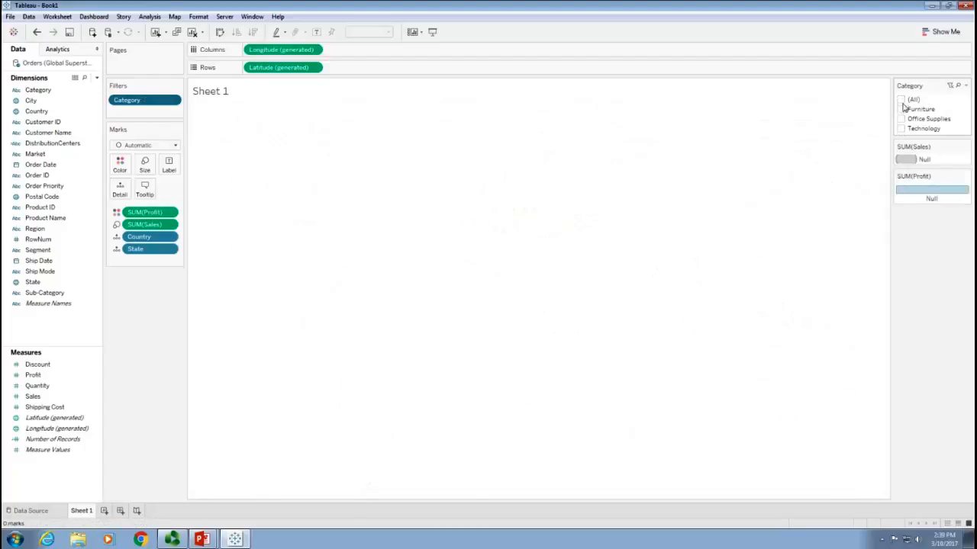
left_click(901, 109)
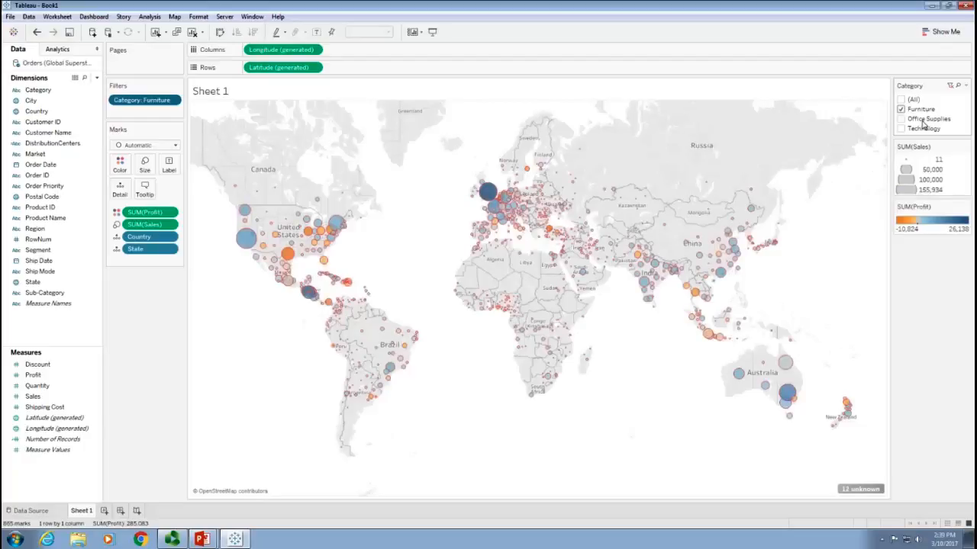
- Try displaying the Category filter as a Multiple Values (dropdown) control
left_click(966, 86)
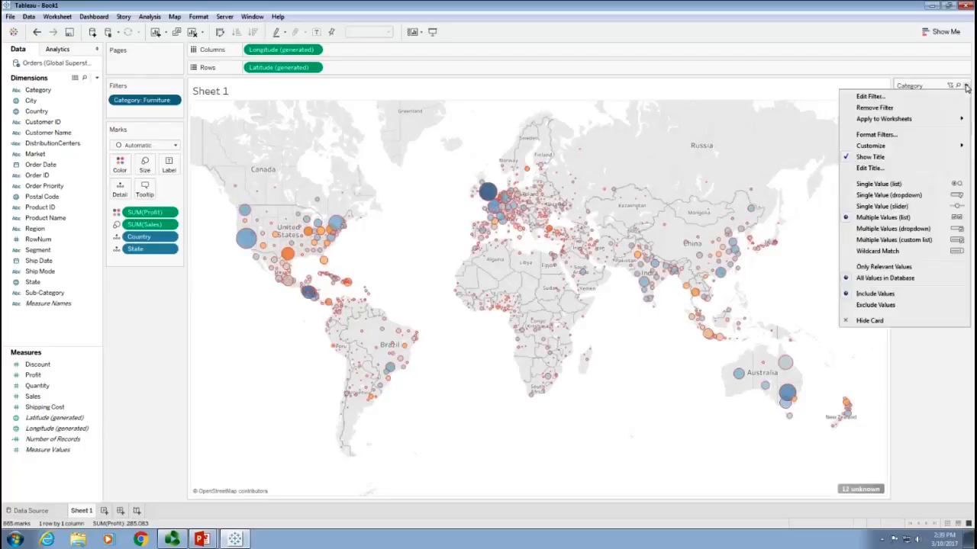
left_click(912, 229)
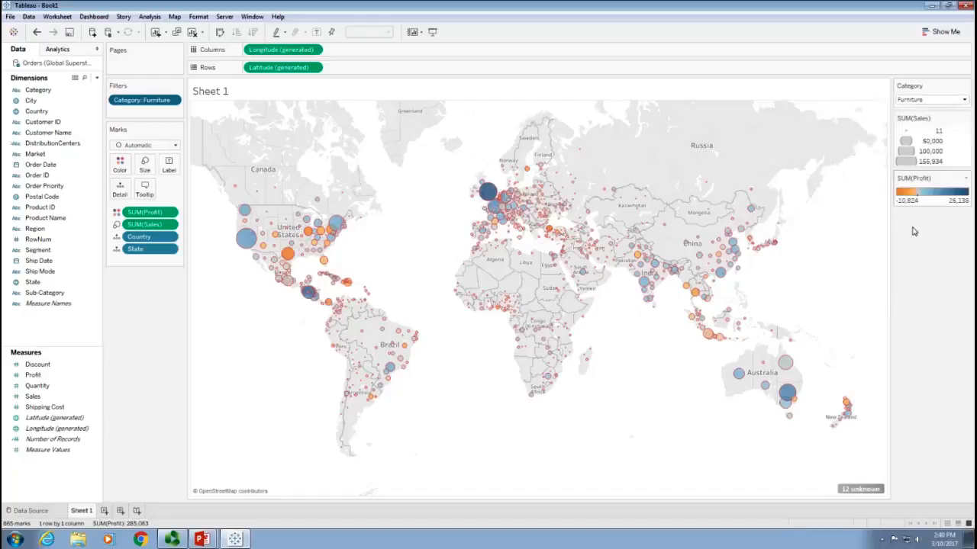
left_click(963, 99)
left_click(944, 90)
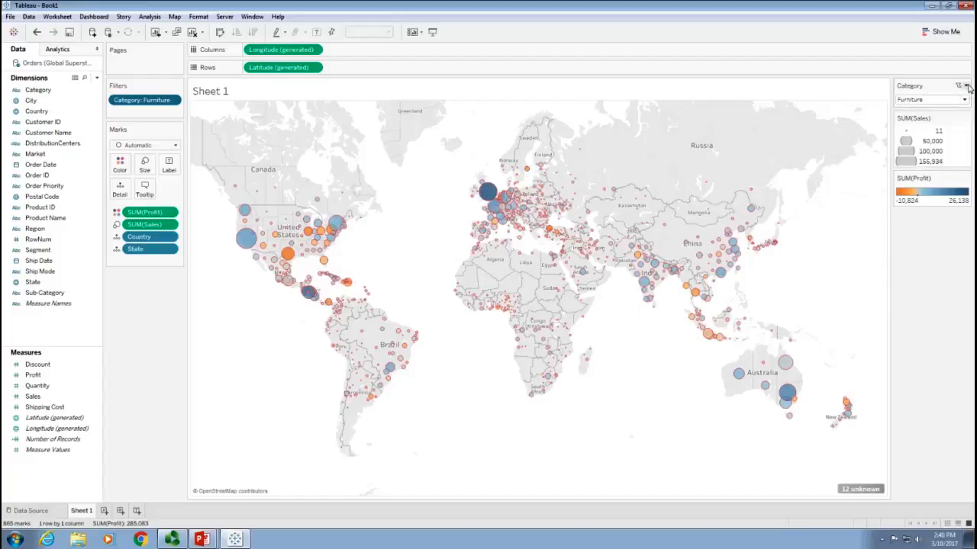
- Change the Category filter display to Single Value (list)
left_click(966, 86)
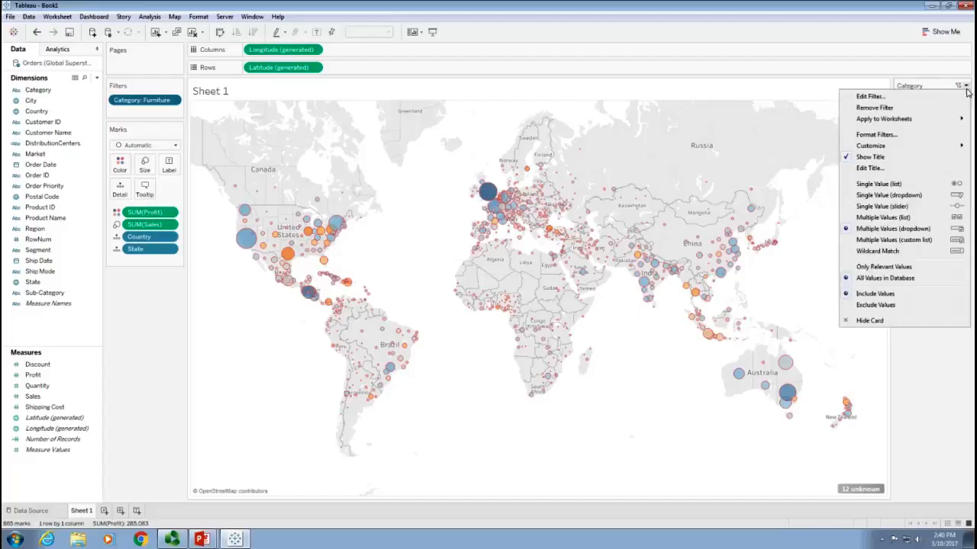
left_click(929, 183)
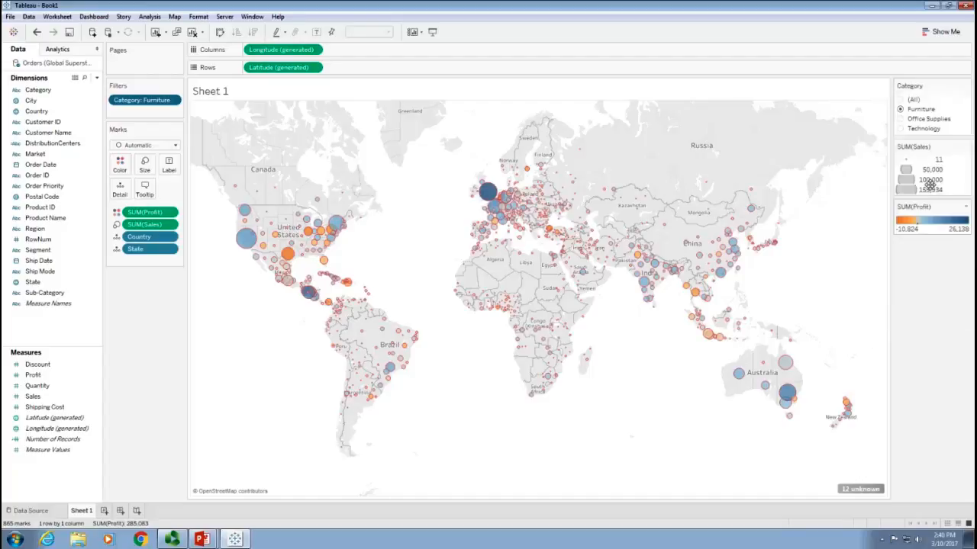
left_click(966, 86)
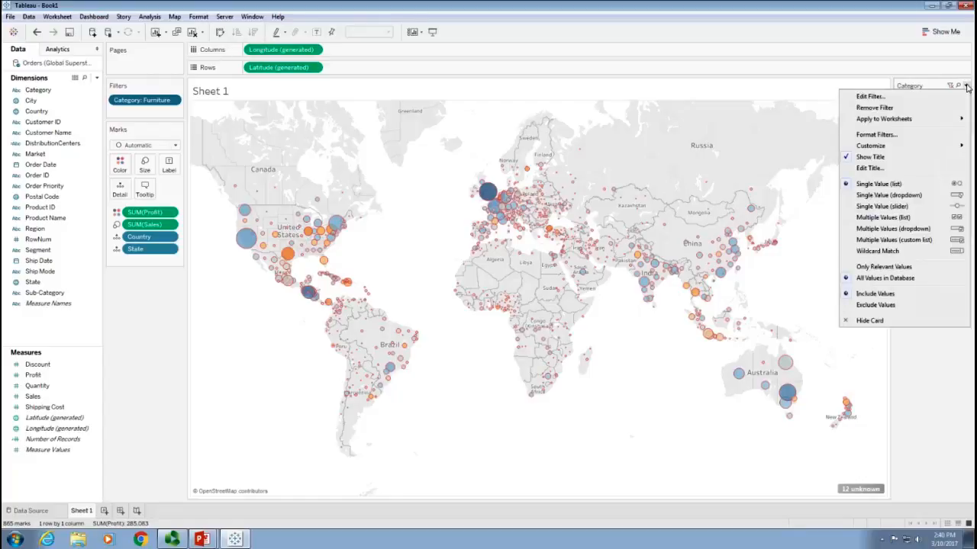
left_click(946, 91)
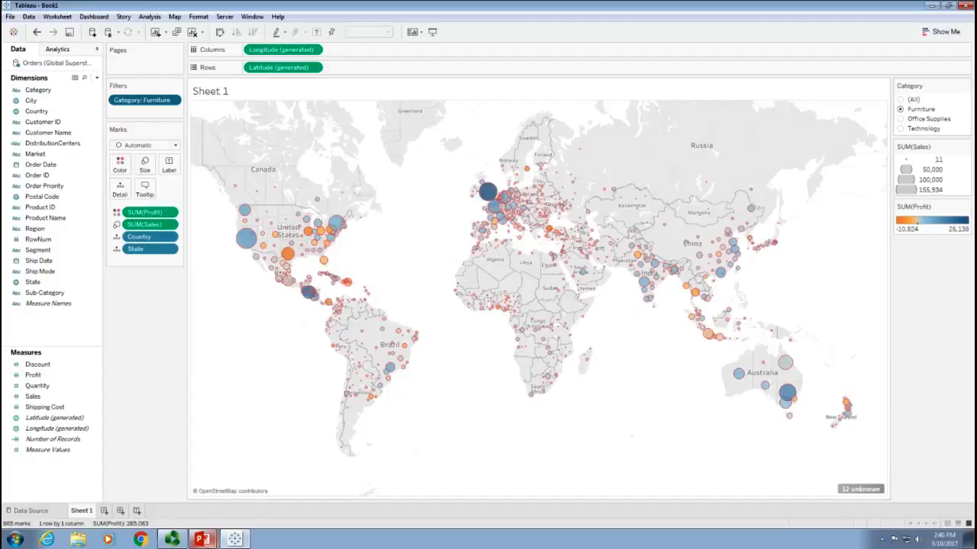
- Rename Sheet 1 as Global Sales and Profits
double_click(88, 512)
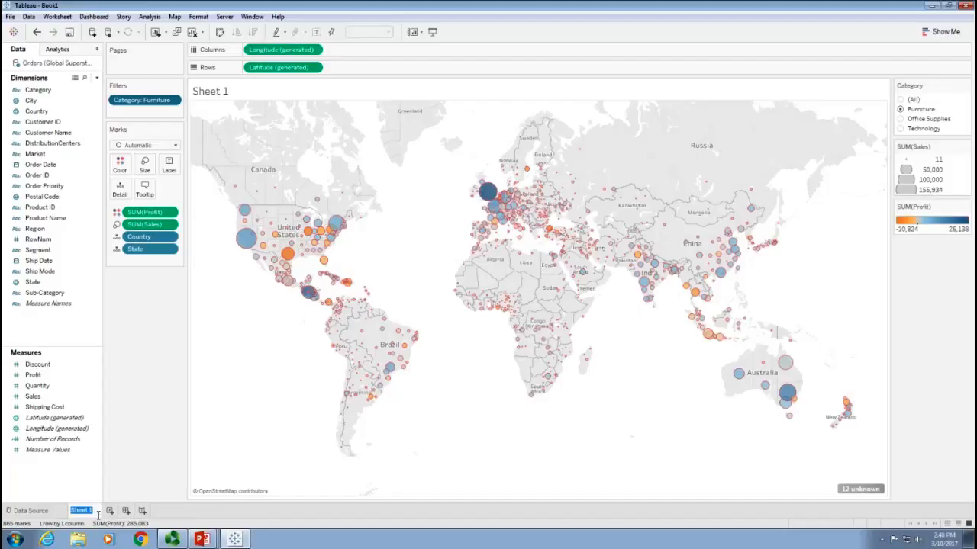
type("Glo")
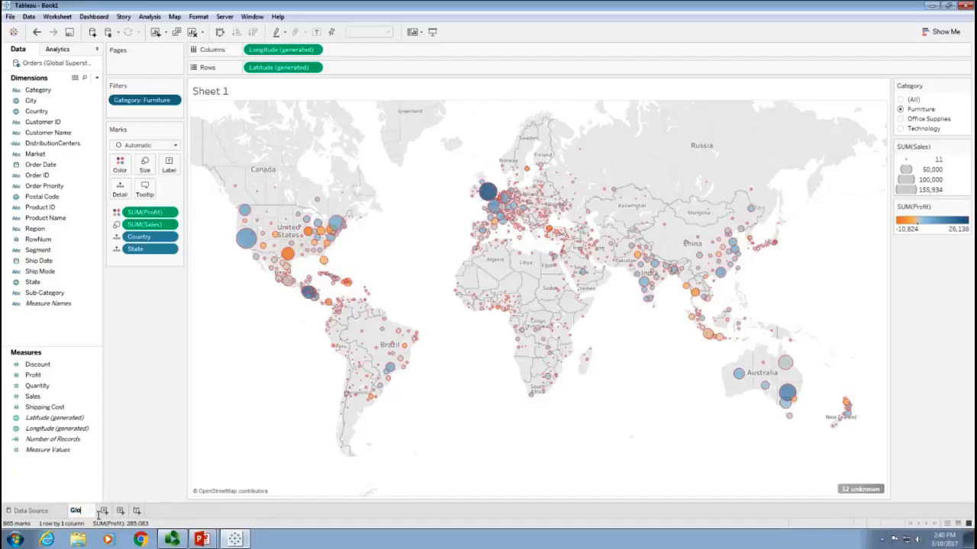
type("bal Sales and P")
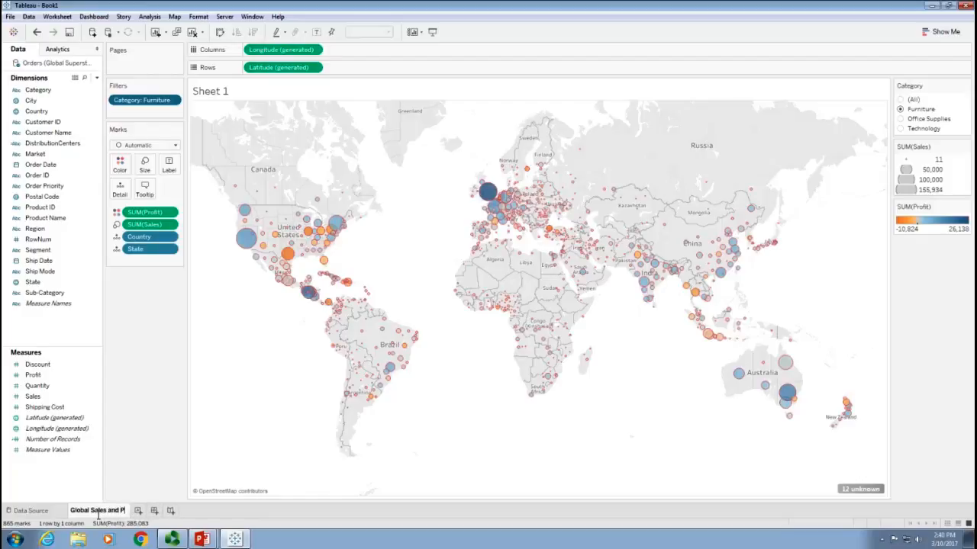
type("rofits")
key("Return")
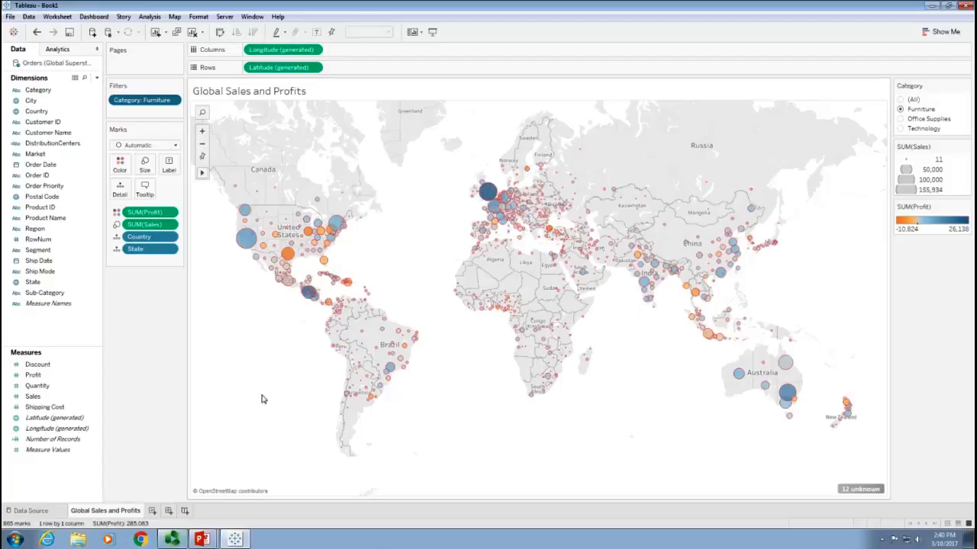
- Add a new worksheet and display the Show Me chart options on it
left_click(152, 512)
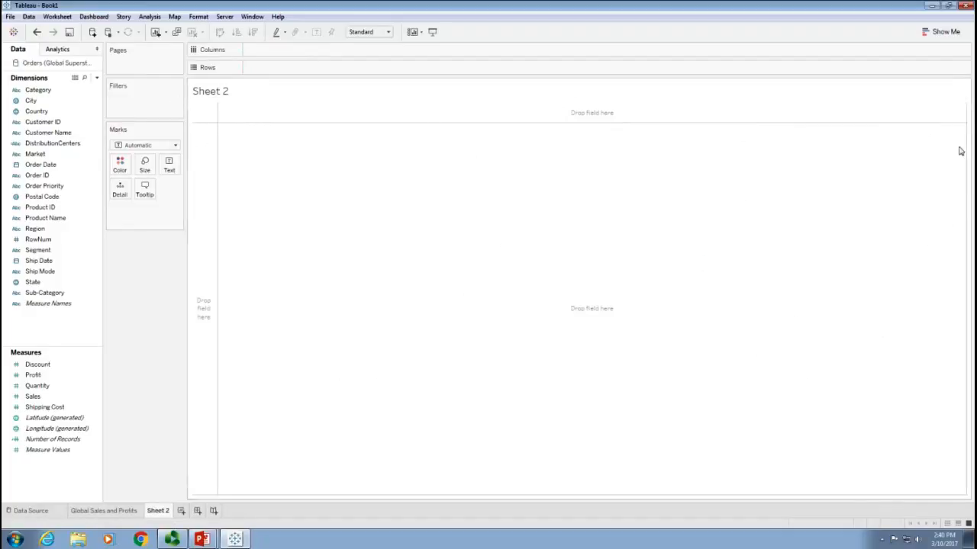
left_click(943, 32)
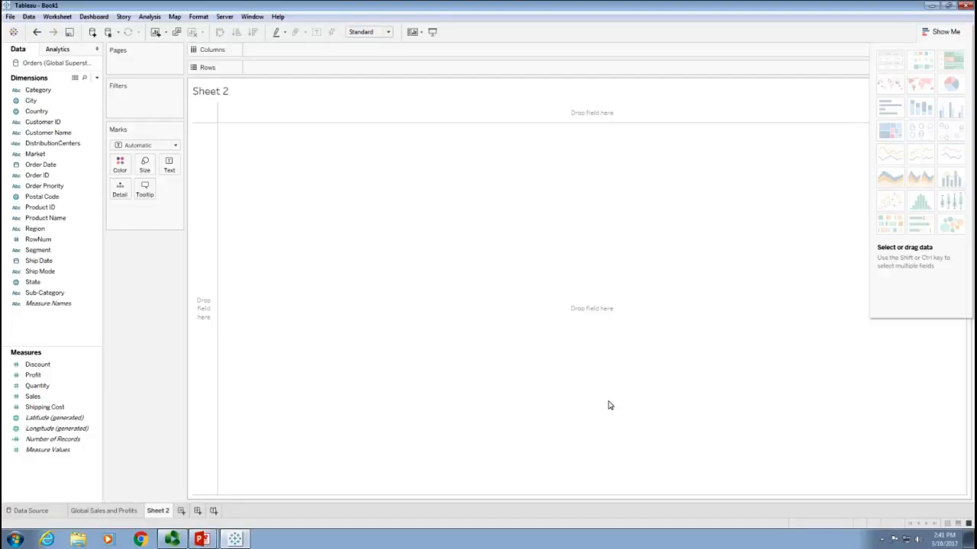
- Build a horizontal bar chart of Sales by Category and Sub-Category, and hide the chart suggestions
left_click(34, 396)
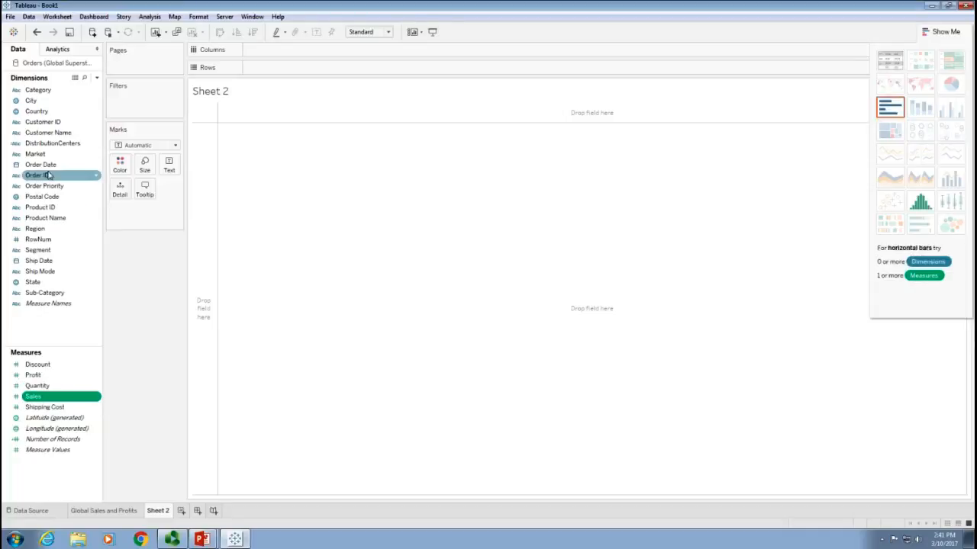
left_click(38, 90, "ctrl")
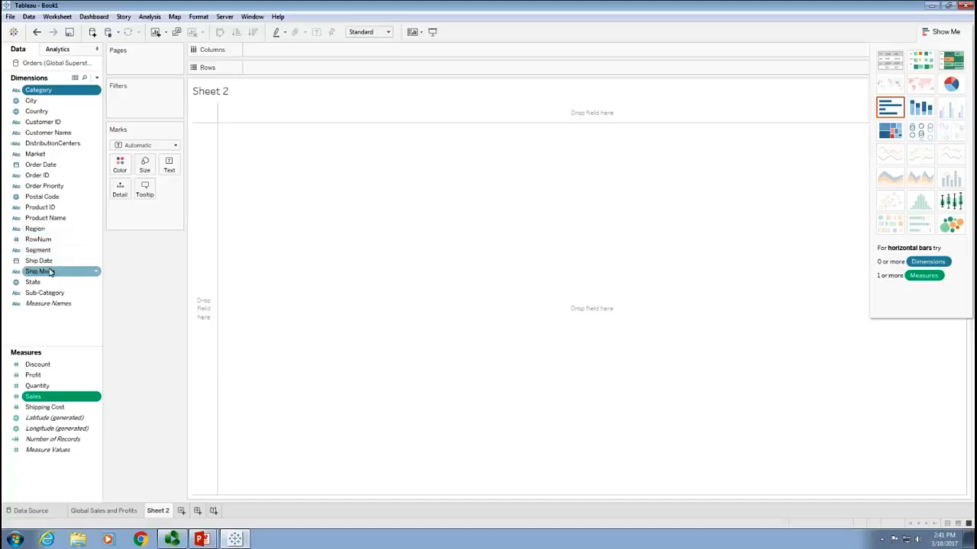
left_click(50, 296, "ctrl")
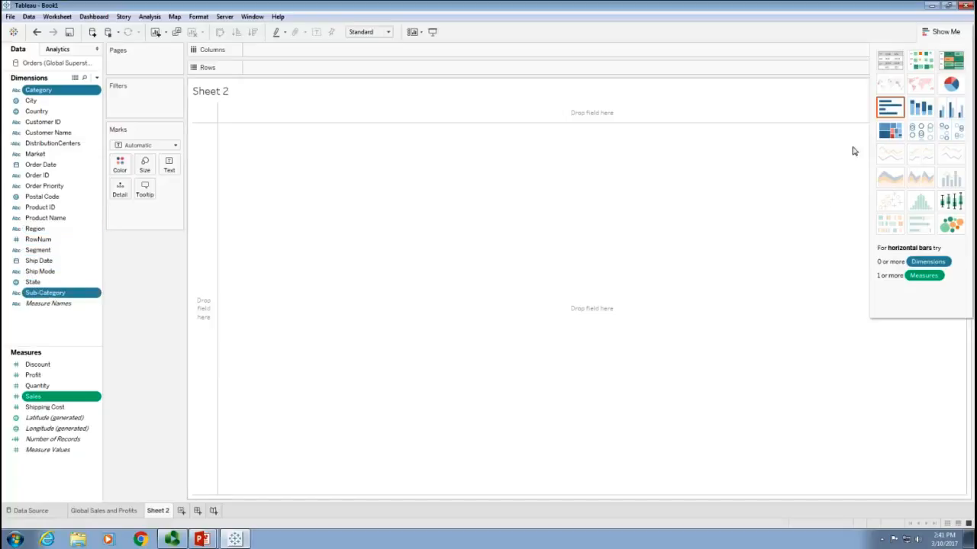
left_click(890, 111)
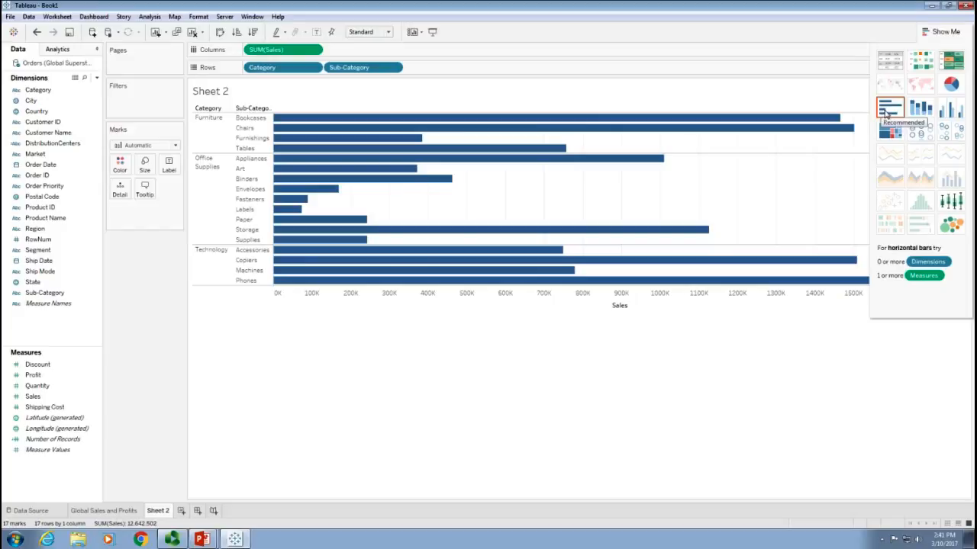
left_click(948, 32)
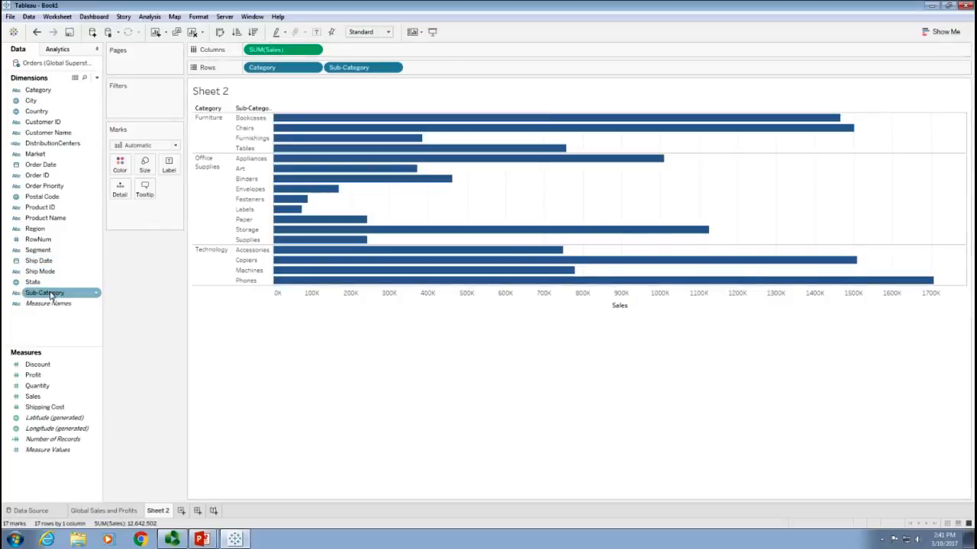
- Create a hierarchy named Products from Category and Sub-Category, and add Product Name to it
left_click_drag(51, 295, 59, 93)
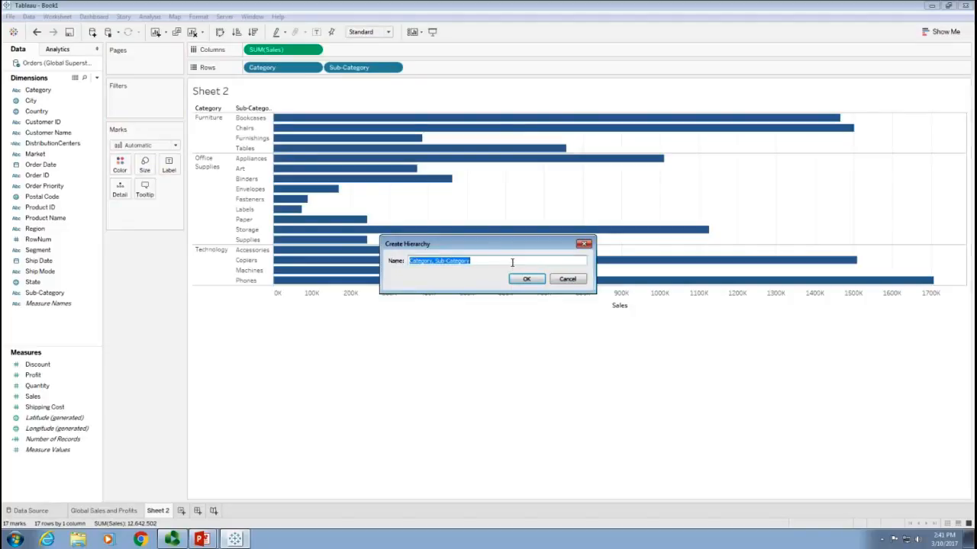
type("Pro")
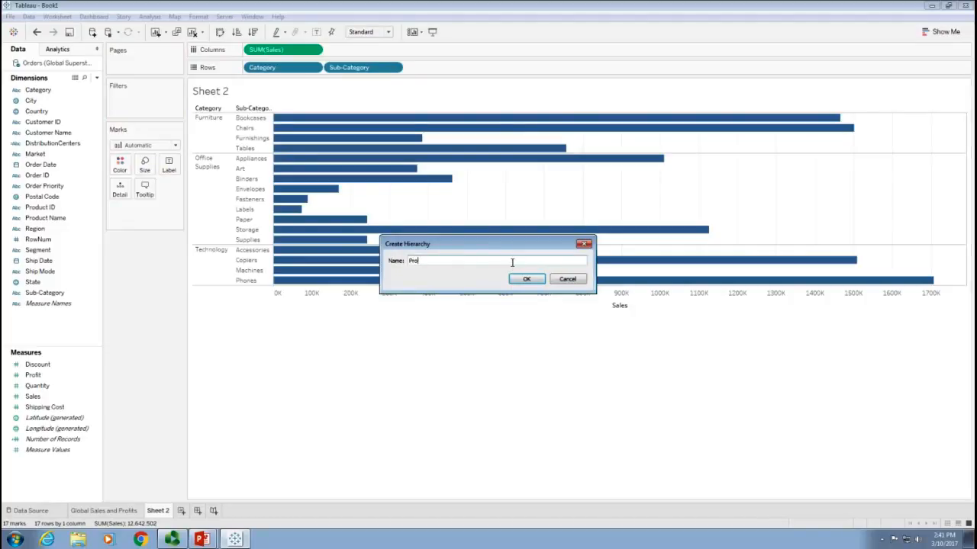
type("ducts")
key("Return")
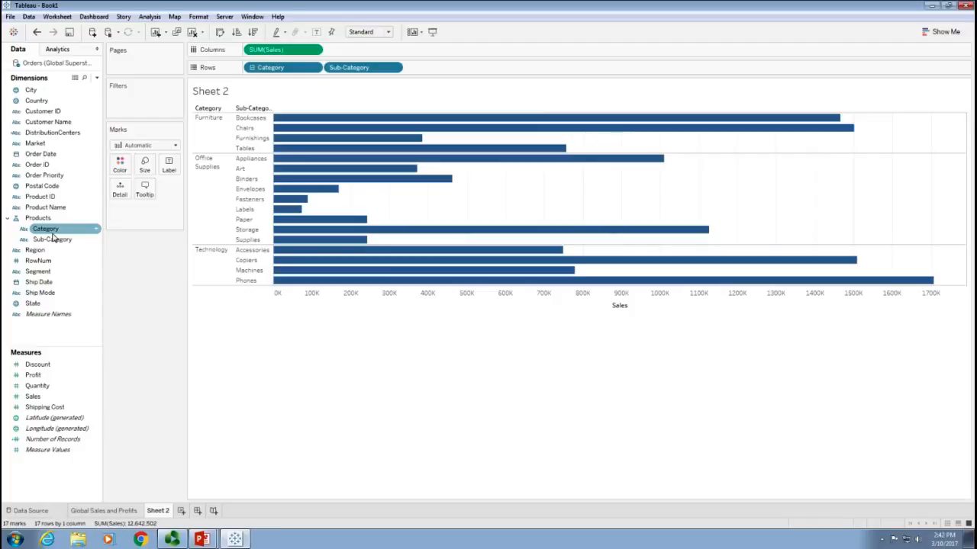
left_click_drag(47, 207, 61, 226)
left_click(47, 230)
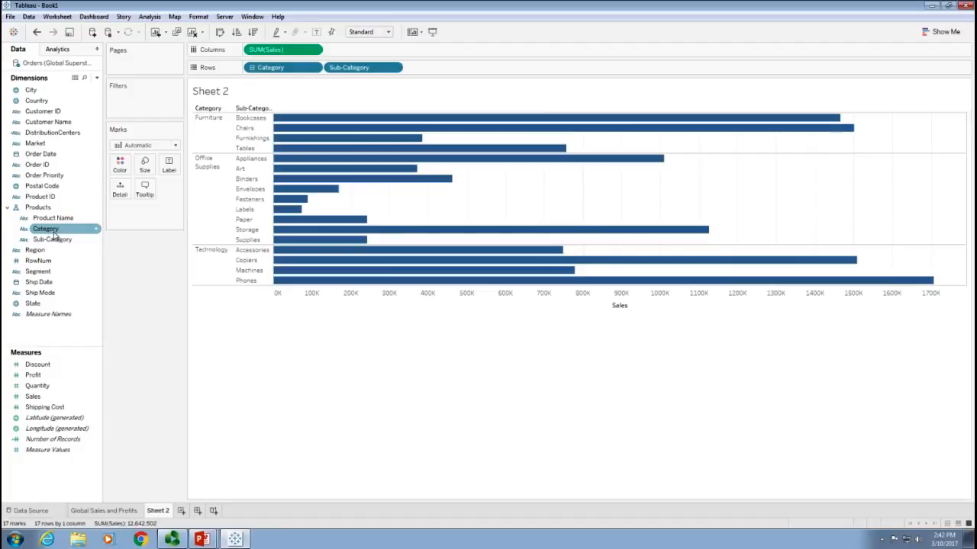
- Collapse and re-expand the Category level of the bar chart, and swap rows and columns to get vertical bars
left_click(251, 68)
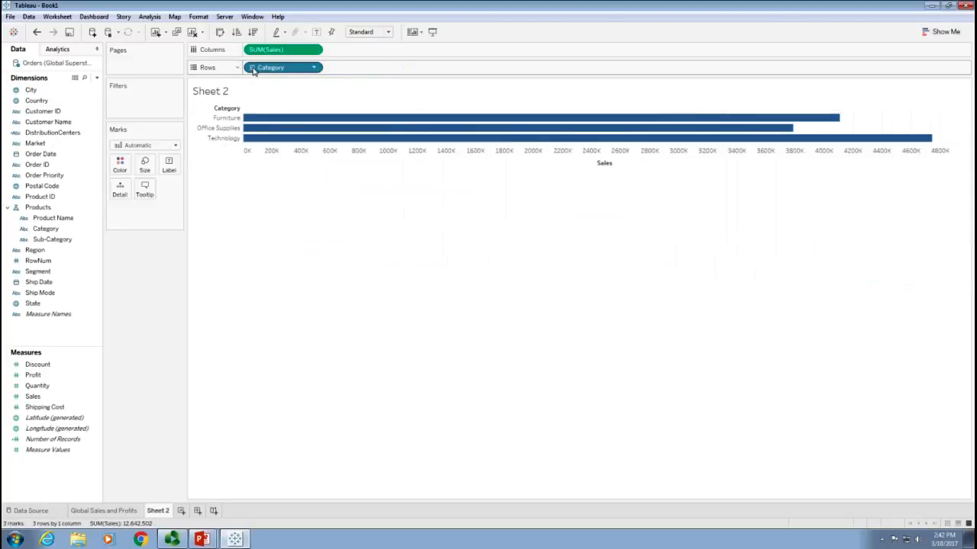
left_click(252, 68)
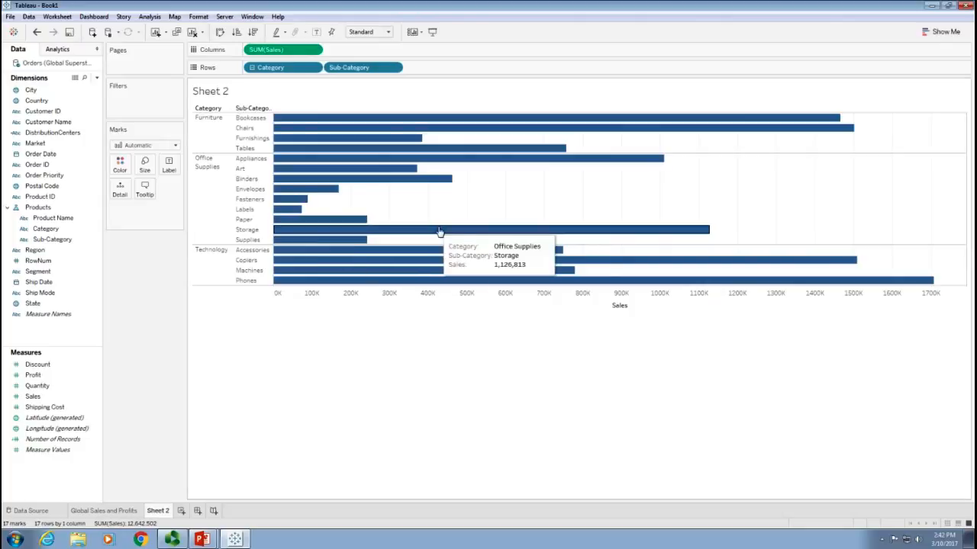
left_click(220, 32)
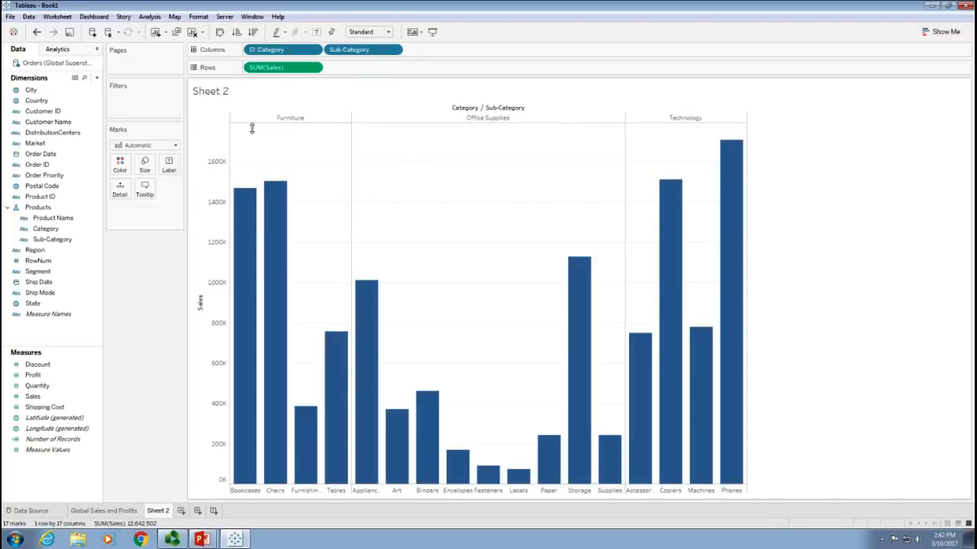
- Sort both Category and Sub-Category in descending order of Sales
left_click(274, 52)
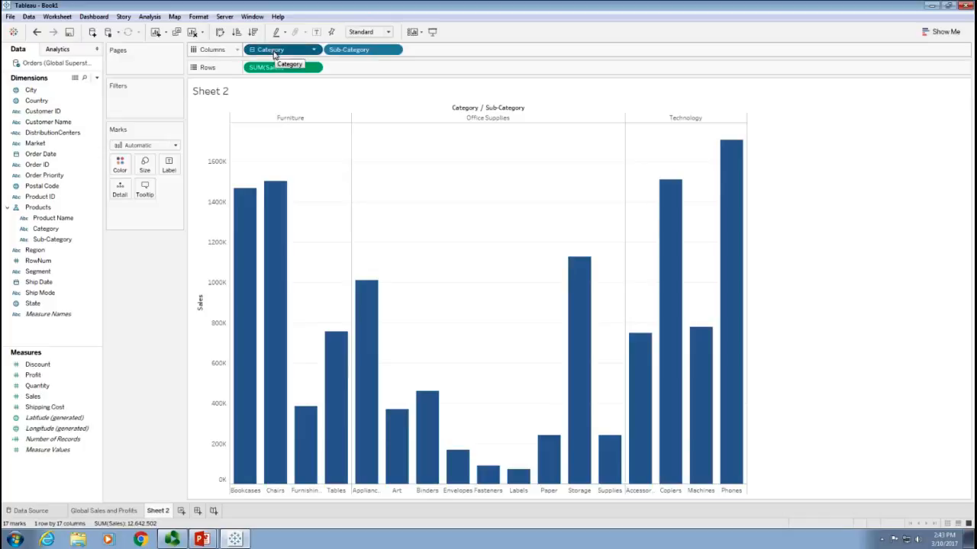
left_click(253, 32)
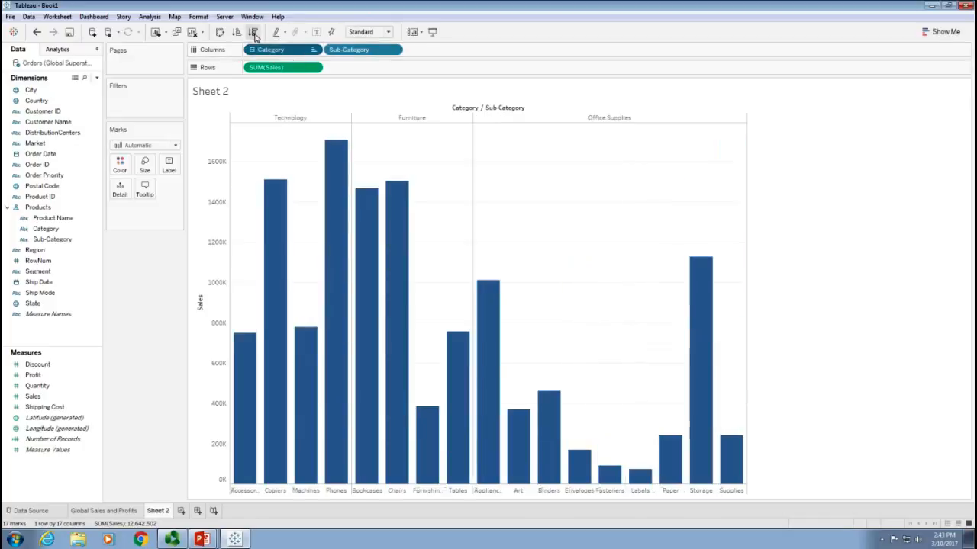
left_click(343, 53)
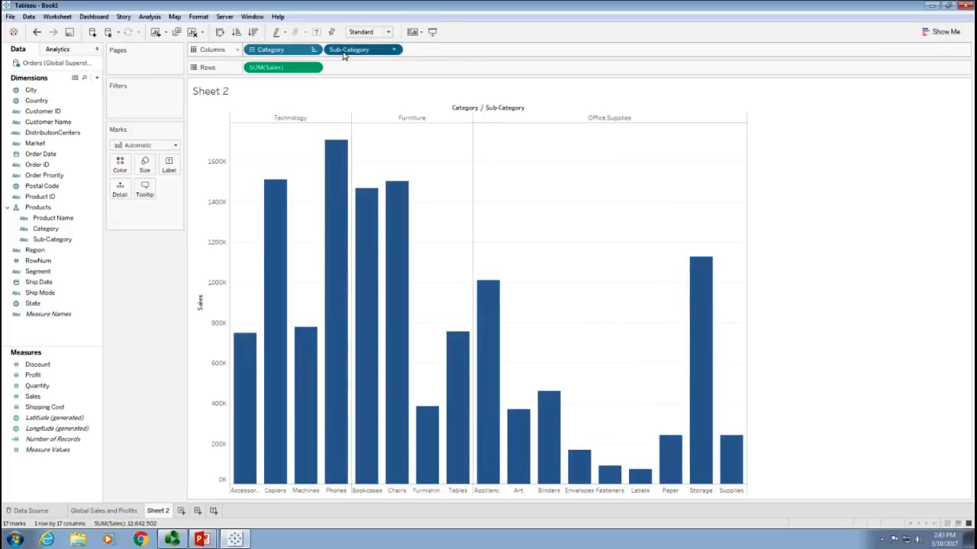
left_click(254, 32)
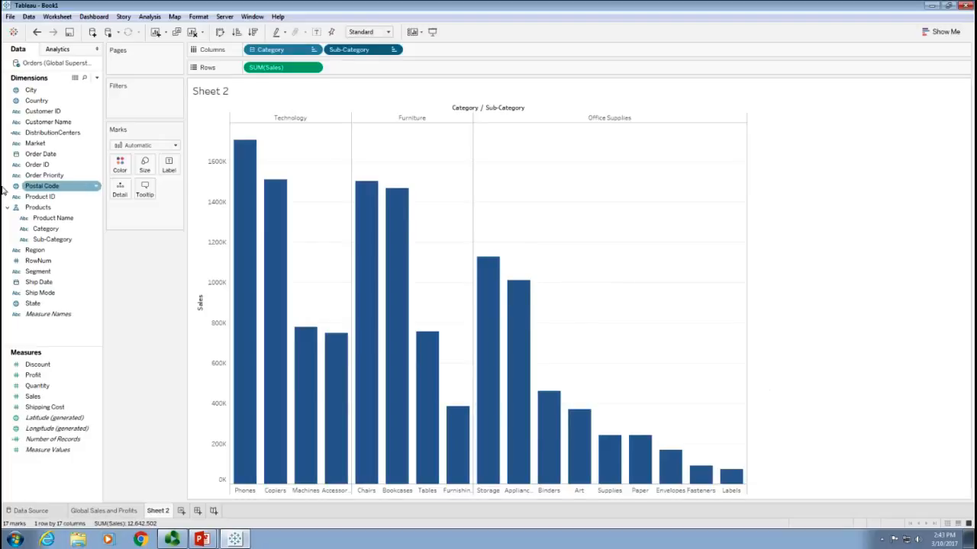
- Color the bars by Profit and swap rows and columns to make the bars horizontal
left_click(64, 199)
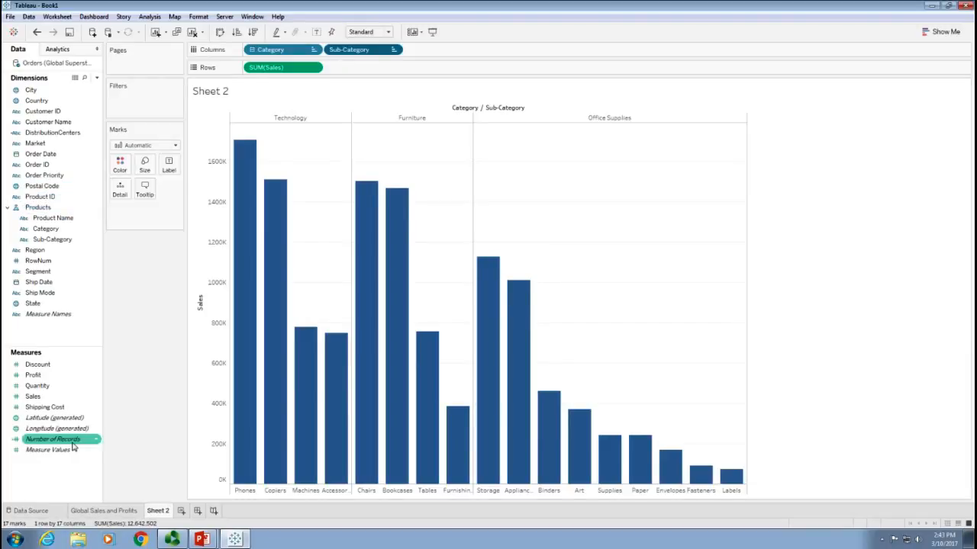
left_click_drag(45, 379, 120, 168)
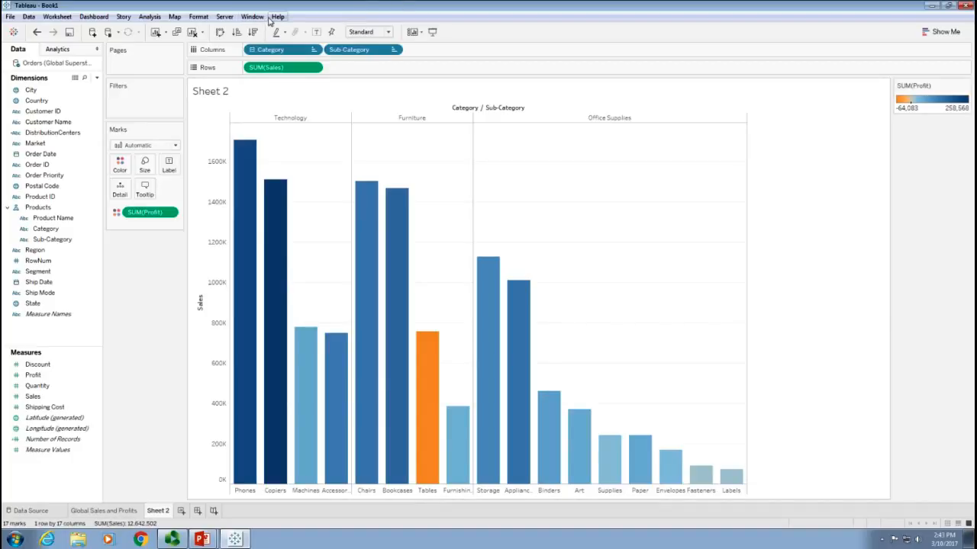
left_click(220, 32)
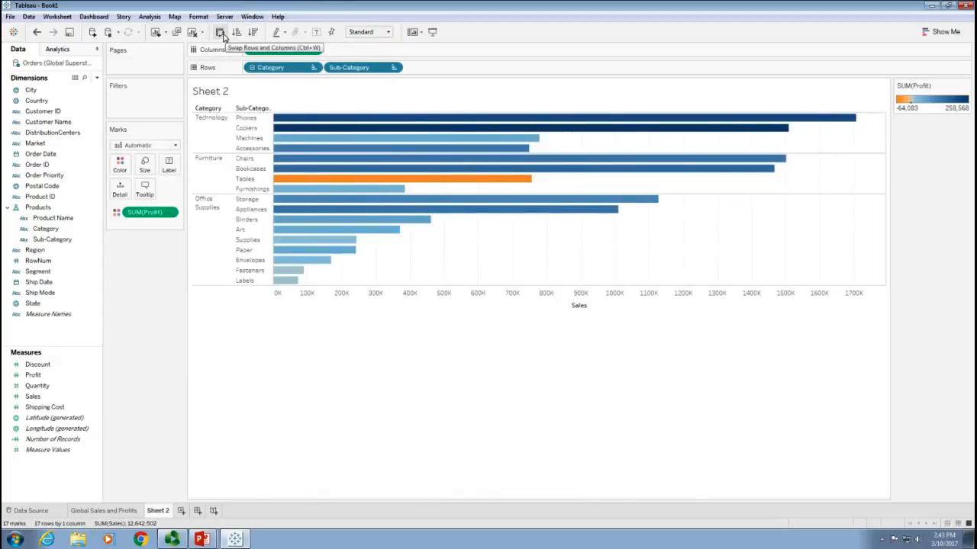
- Rename Sheet 2 as Sales by Category
double_click(160, 512)
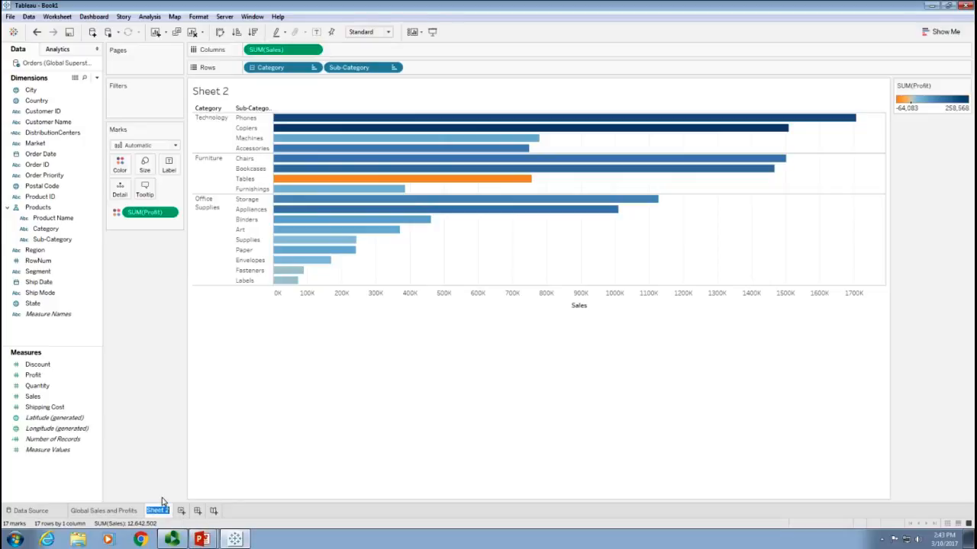
type("Sales by Cat")
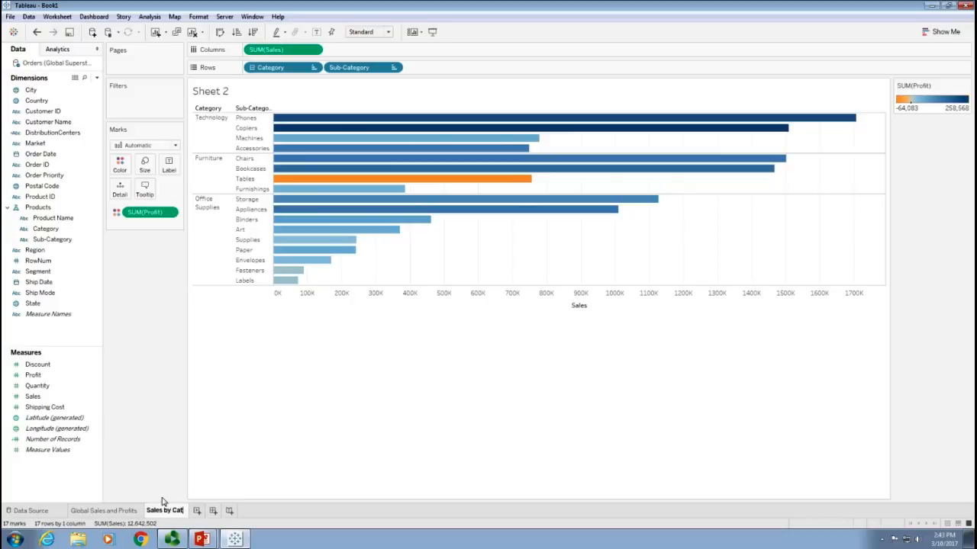
type("egory")
key("Return")
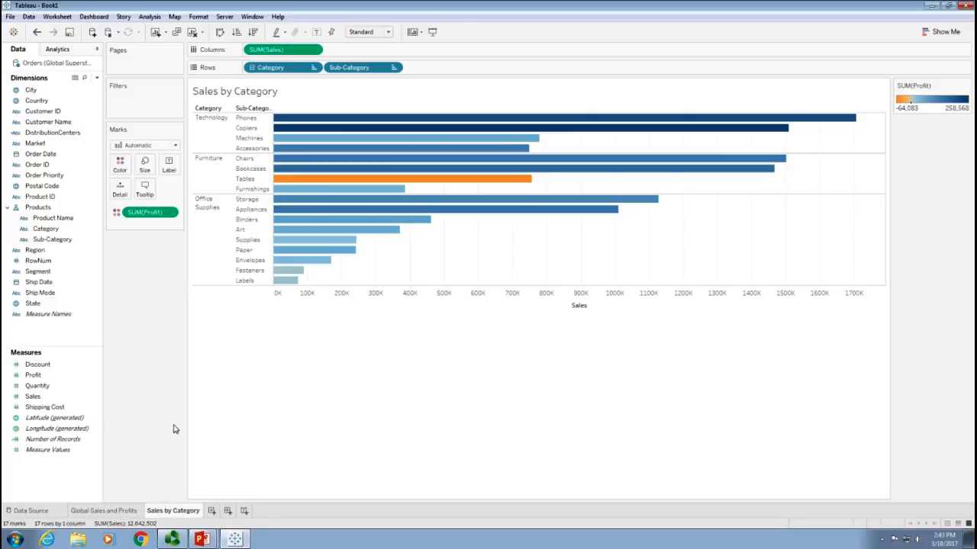
- Add a new worksheet and plot Profit on rows against Shipping Cost on columns
left_click(211, 512)
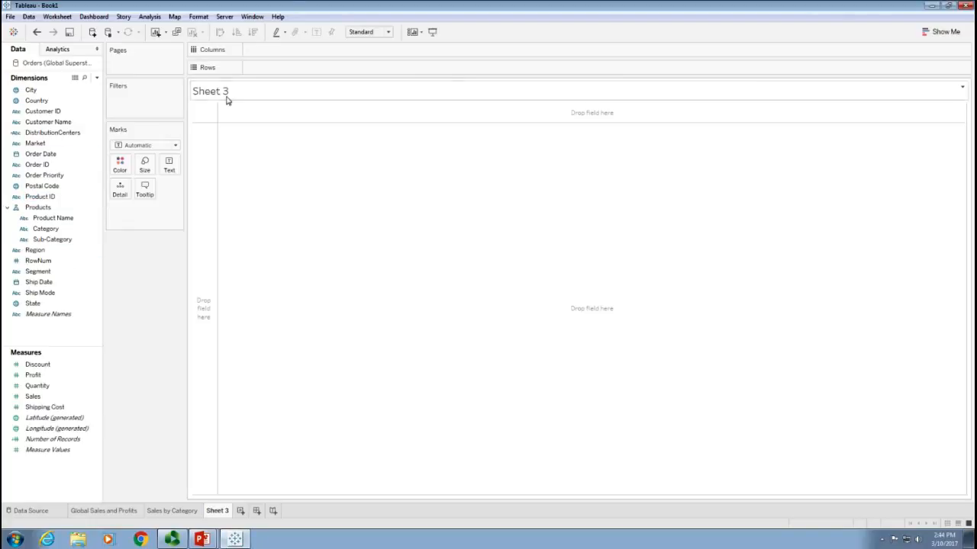
left_click(44, 378)
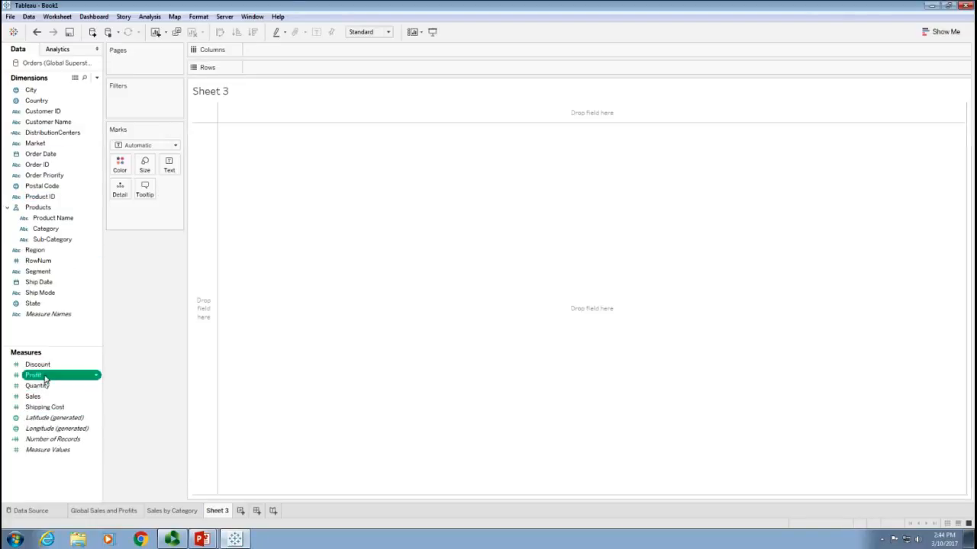
mouse_move(44, 380)
left_mouse_down()
mouse_move(137, 388)
mouse_move(245, 224)
mouse_move(271, 67)
left_mouse_up()
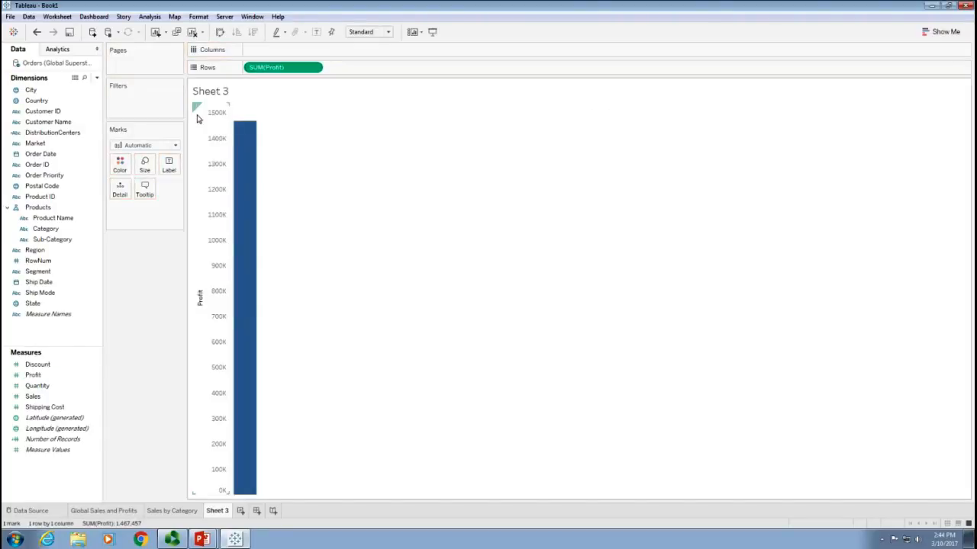
left_click_drag(55, 408, 406, 47)
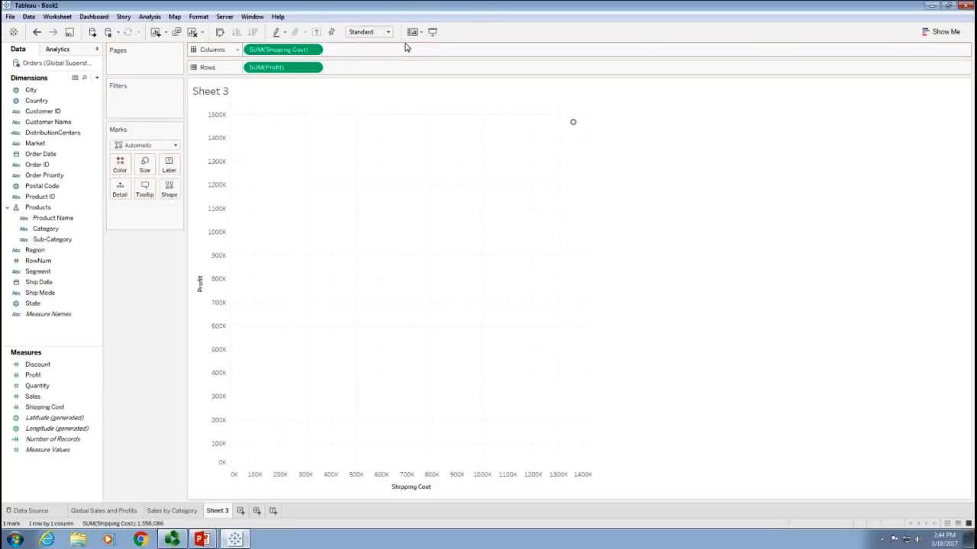
- Break down the scatter plot with Market as shape, Category as color and Customer ID as detail
left_click(34, 91)
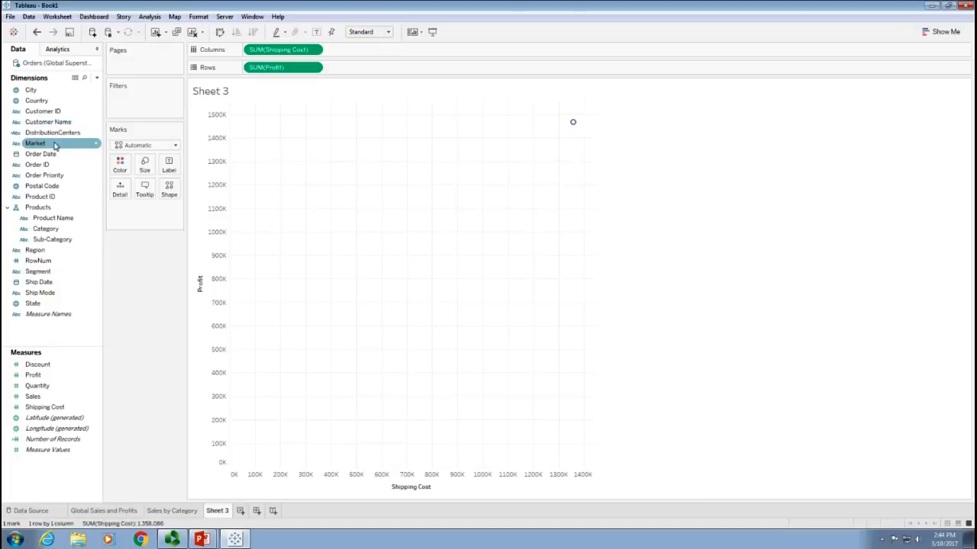
left_click_drag(55, 146, 171, 190)
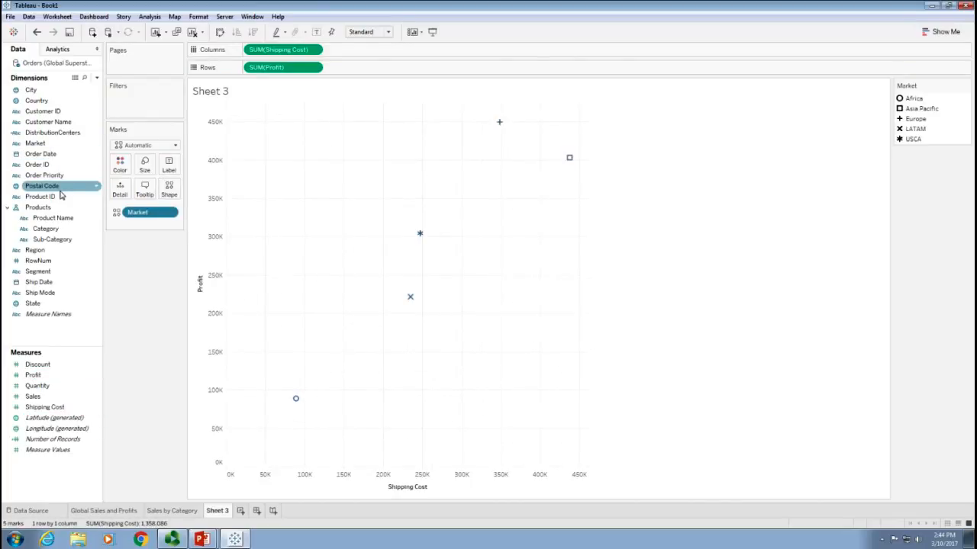
left_click_drag(72, 228, 119, 167)
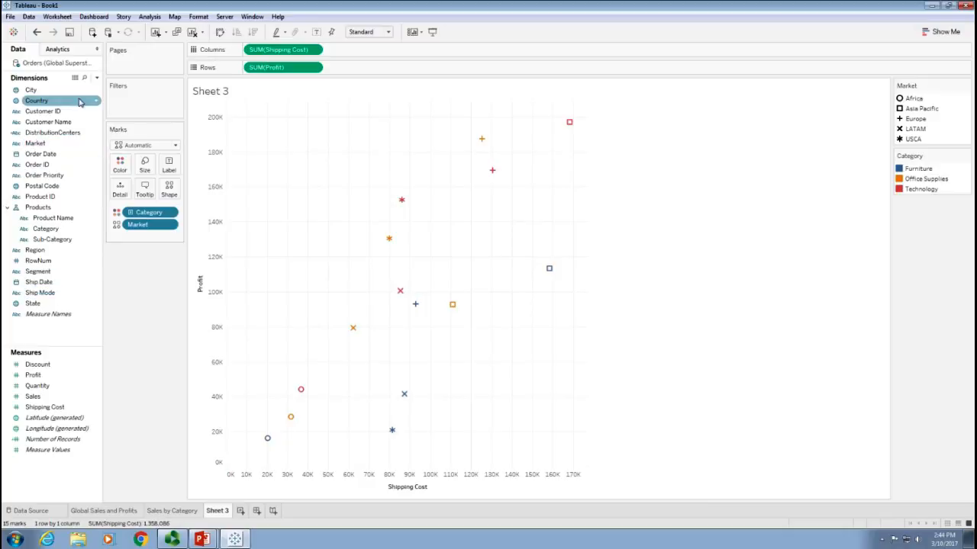
left_click_drag(62, 107, 124, 196)
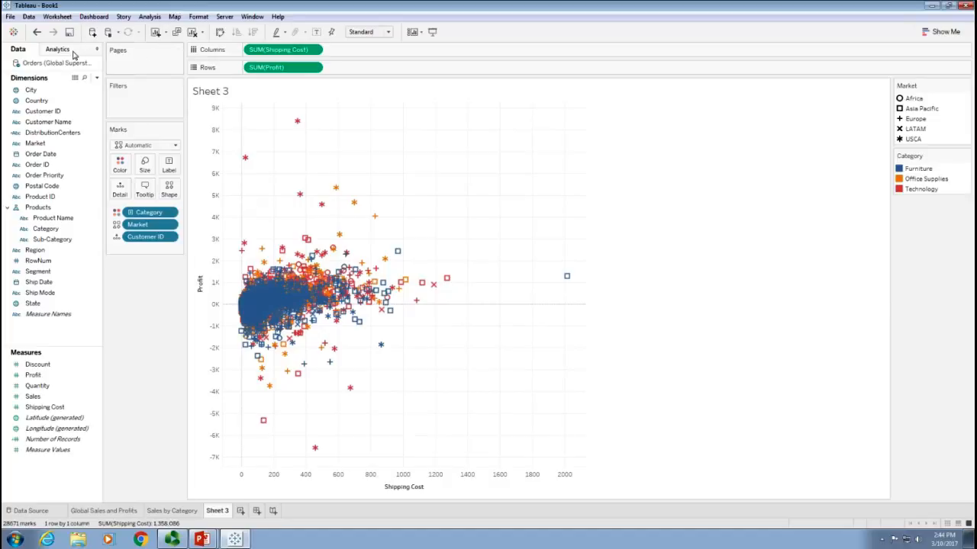
- Disaggregate the measures in the scatter plot and inspect its lowest- and highest-profit marks
left_click(148, 17)
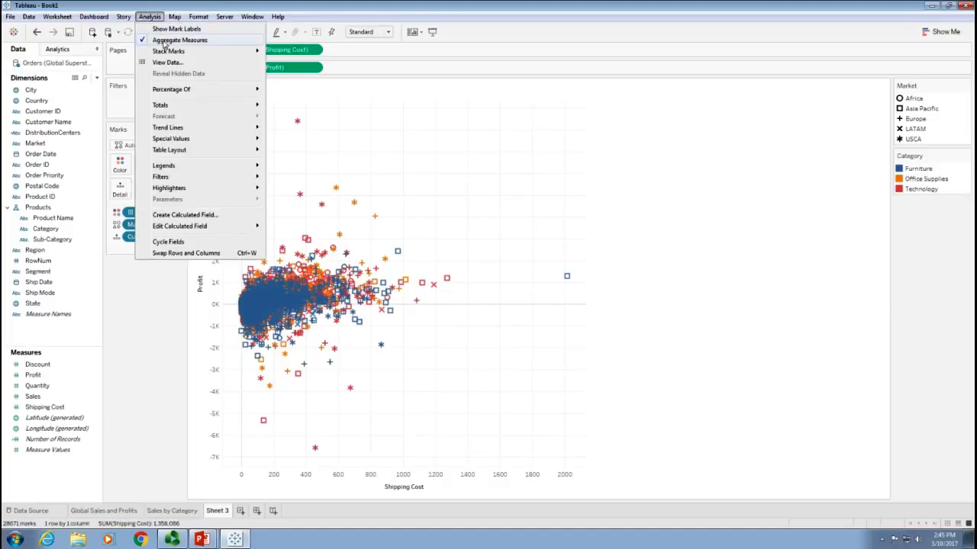
left_click(163, 42)
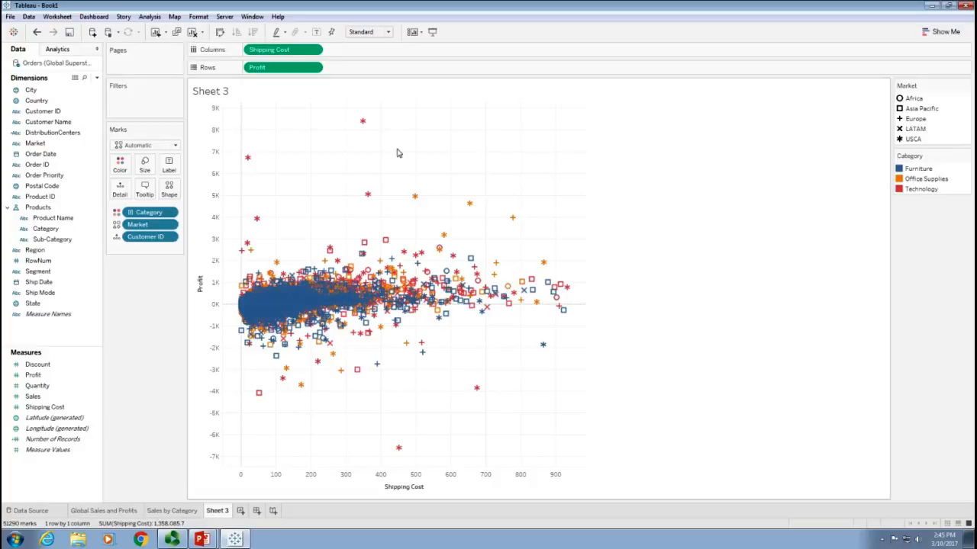
mouse_move(400, 450)
mouse_move(363, 123)
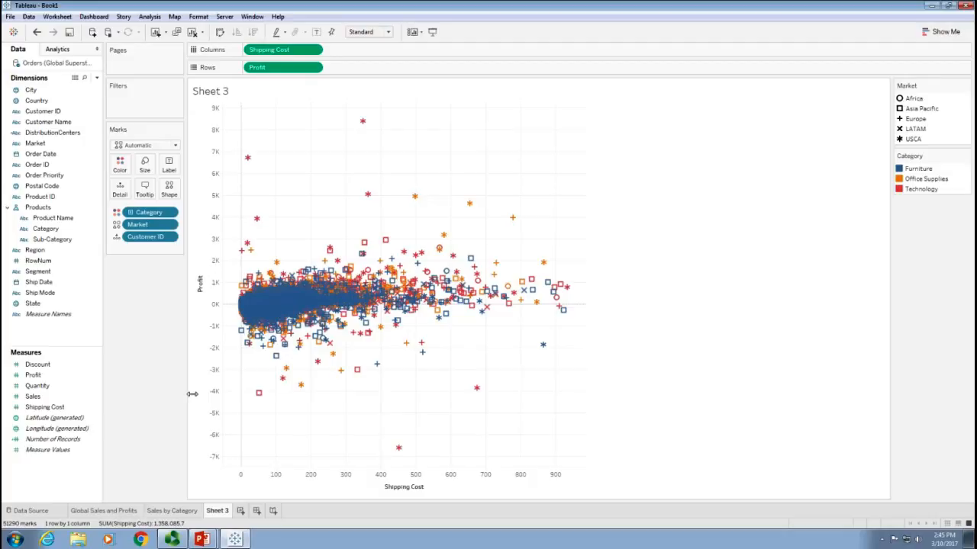
- Add linear trend lines to the Profit versus Shipping Cost scatter plot
left_click(61, 50)
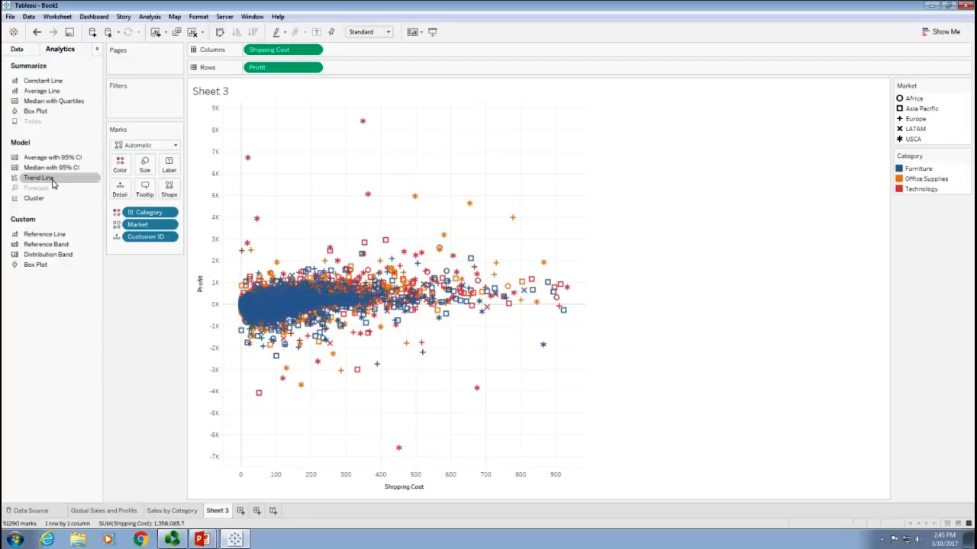
mouse_move(52, 183)
left_mouse_down()
mouse_move(233, 183)
mouse_move(260, 163)
mouse_move(269, 129)
mouse_move(285, 122)
left_mouse_up()
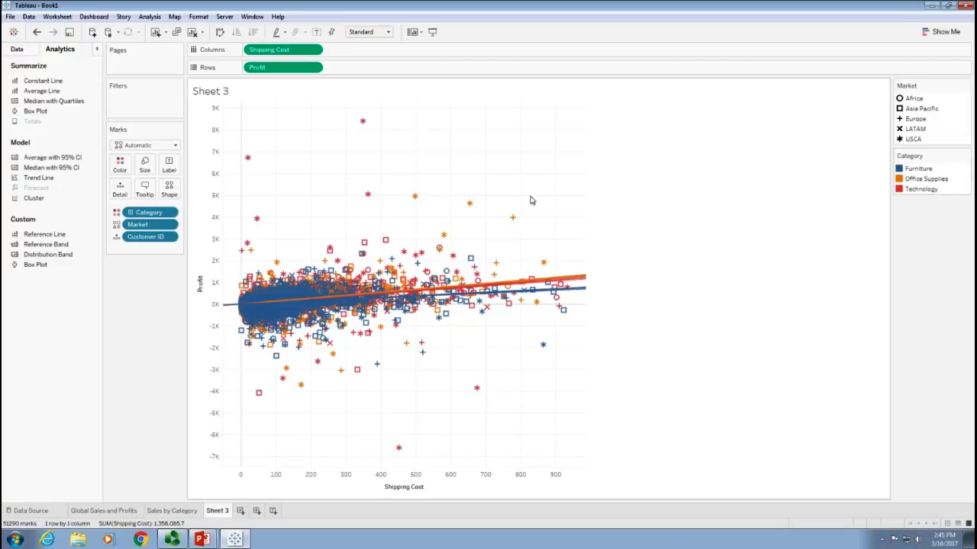
- Hide the trend lines on the Profit versus Shipping Cost scatter plot
mouse_move(530, 286)
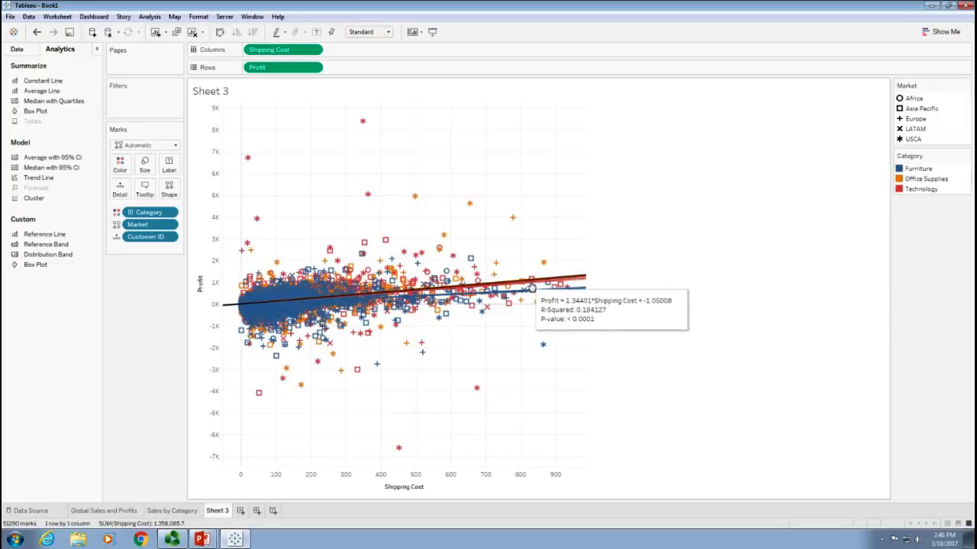
right_click(528, 285)
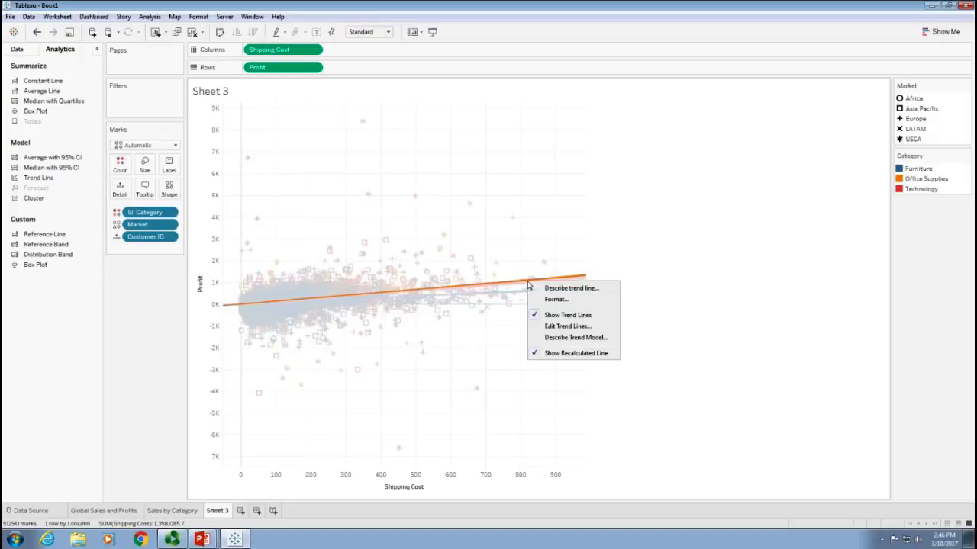
left_click(539, 315)
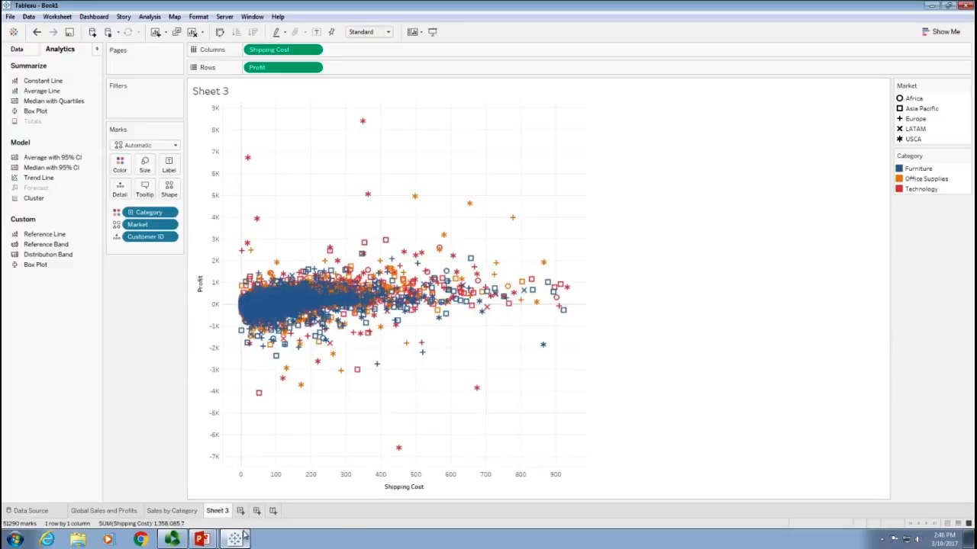
- Rename the scatter plot worksheet from Sheet 3 to "Customer Breakdown"
double_click(221, 511)
type("Customer Bra")
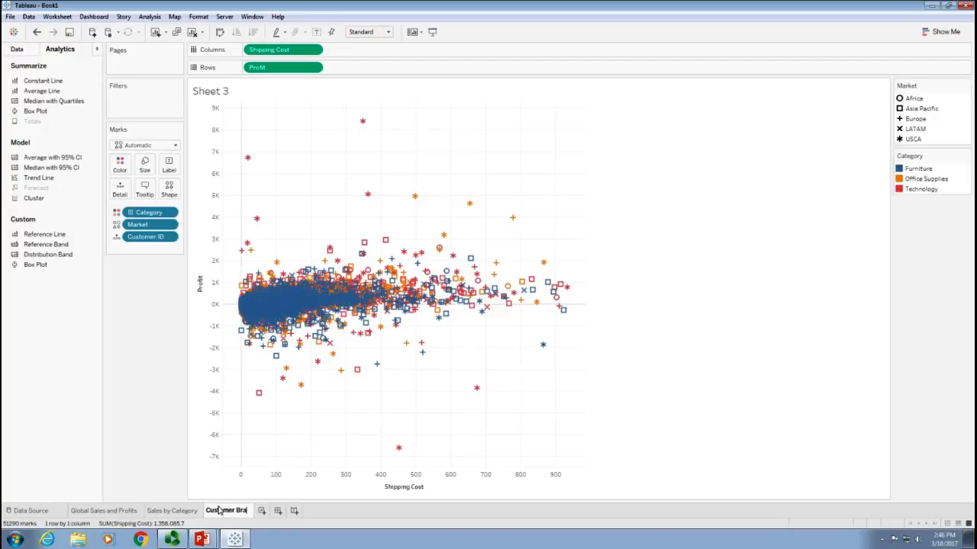
key("BackSpace")
type("eakdown")
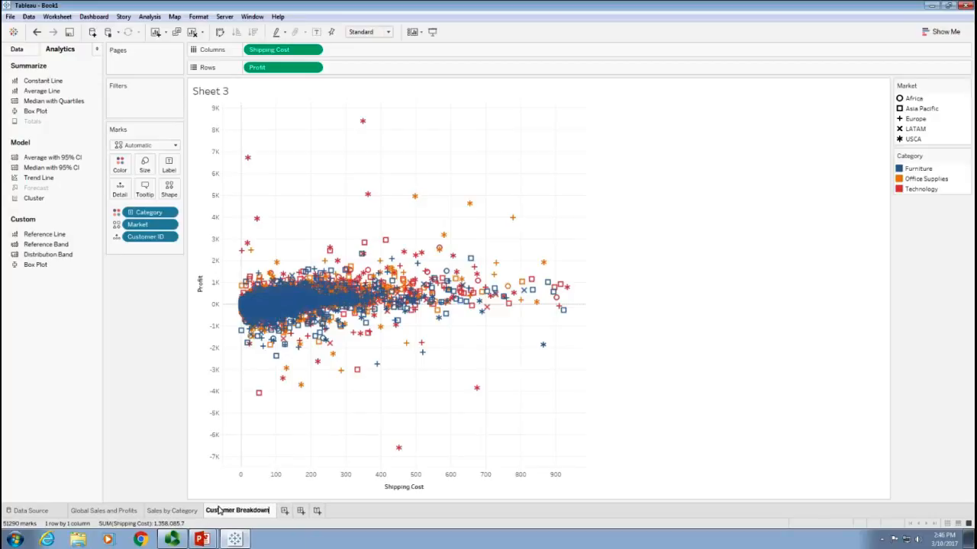
key("Return")
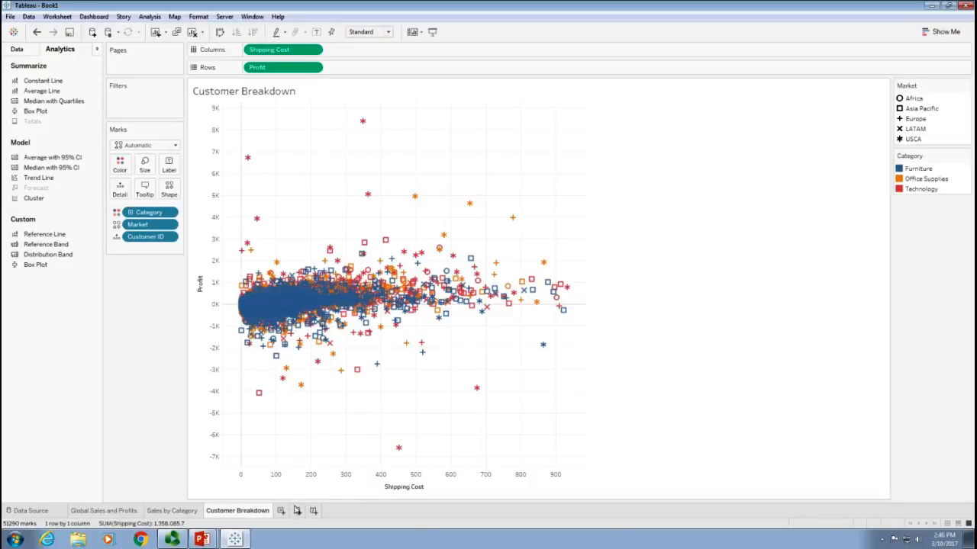
- Create a dashboard with the Global Sales and Profits map above Sales by Category and Customer Breakdown placed side by side
left_click(297, 511)
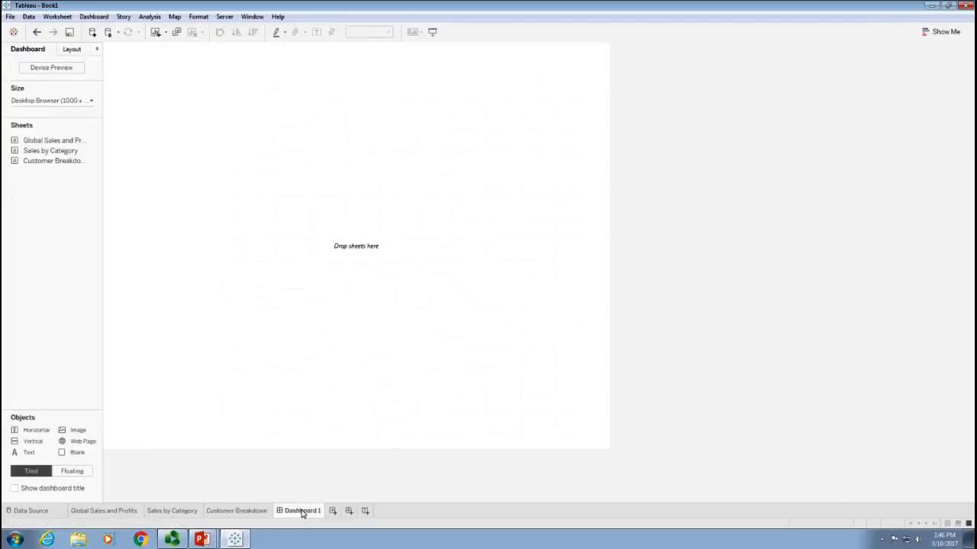
left_click_drag(47, 142, 277, 132)
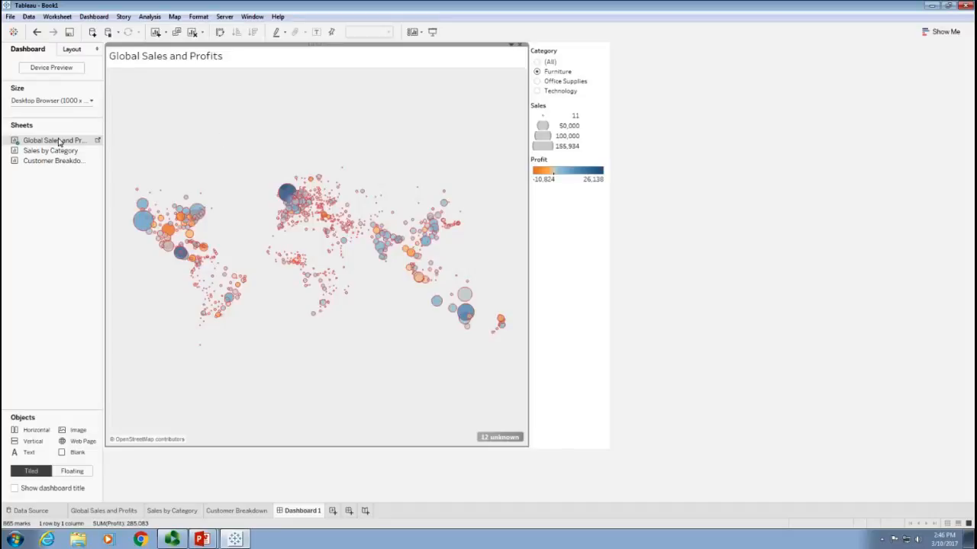
left_click_drag(69, 165, 198, 405)
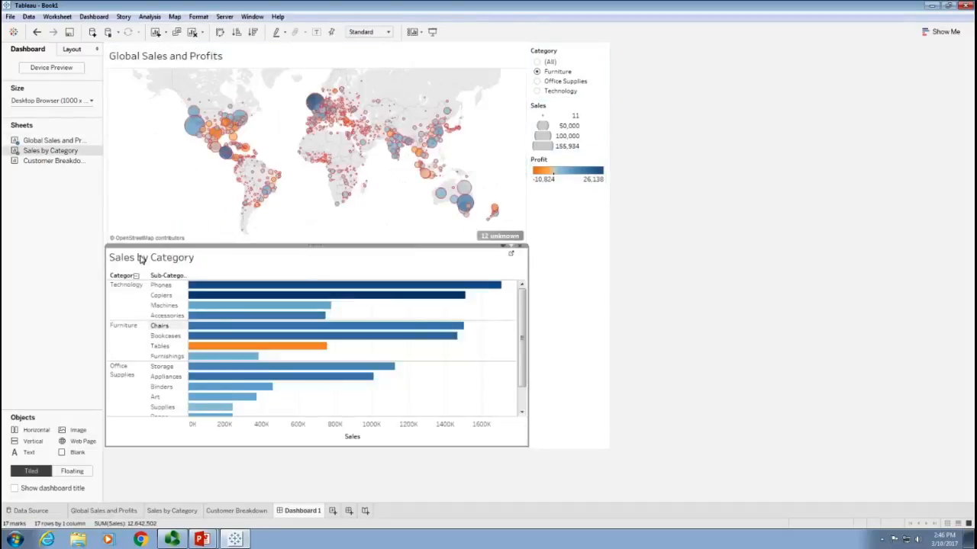
left_click_drag(28, 164, 441, 351)
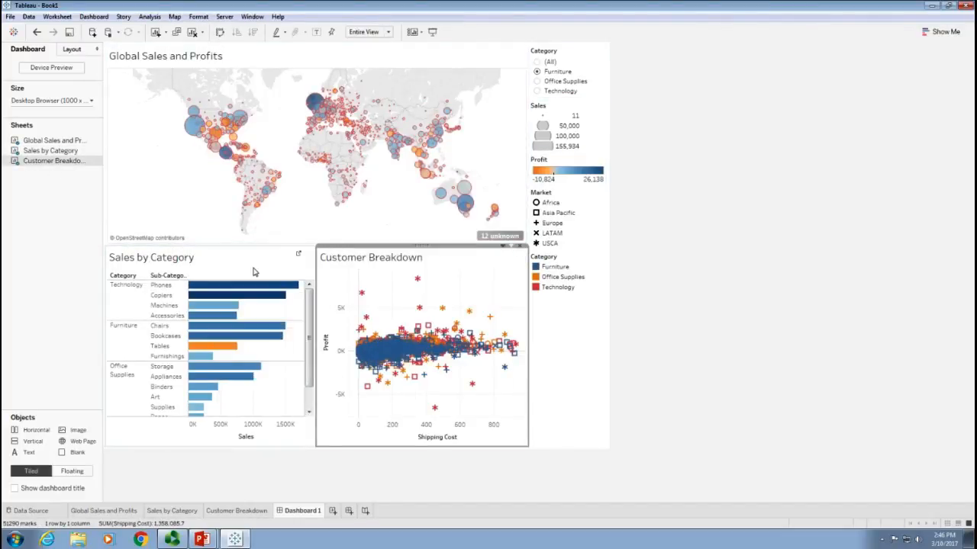
- Set the fit of both the Sales by Category and Customer Breakdown views in the dashboard to Entire View
left_click(272, 255)
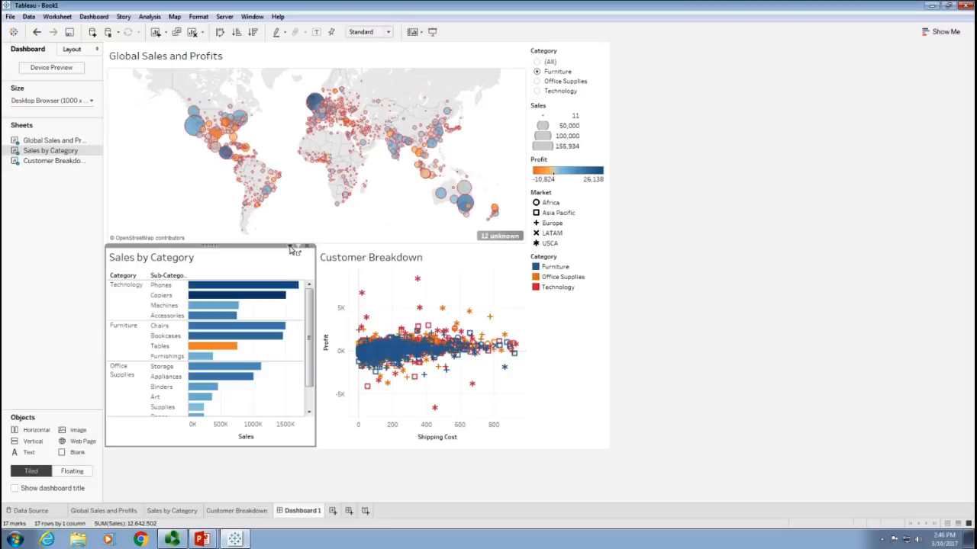
left_click(291, 248)
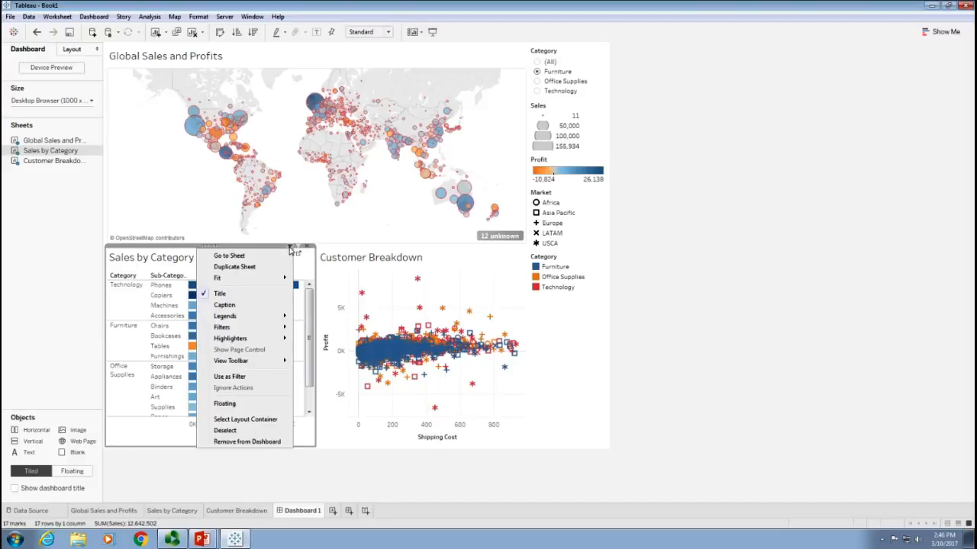
mouse_move(282, 280)
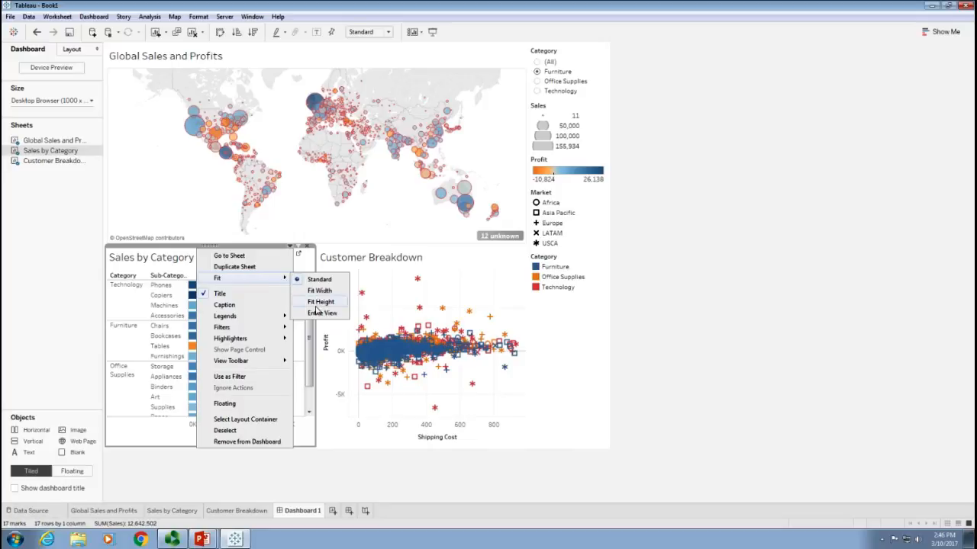
left_click(319, 313)
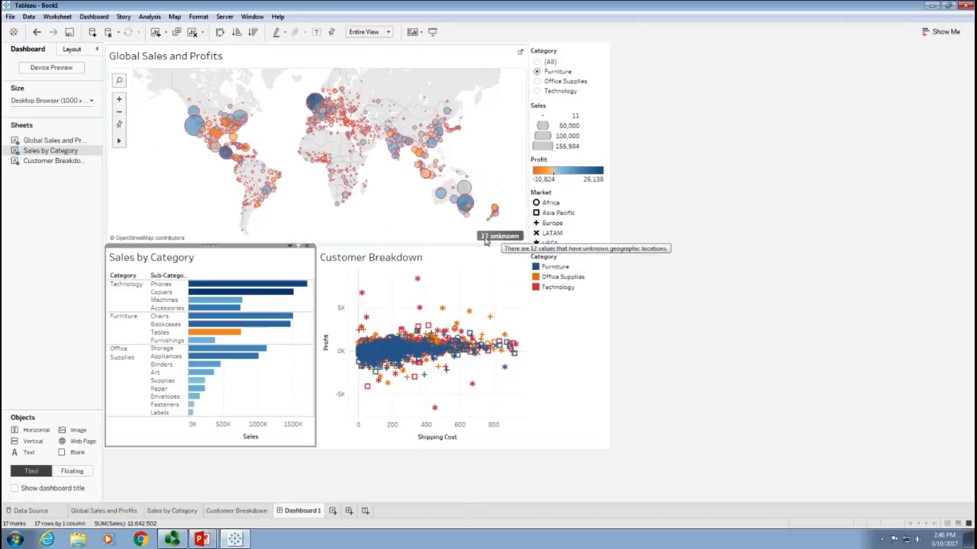
left_click(488, 266)
left_click(506, 246)
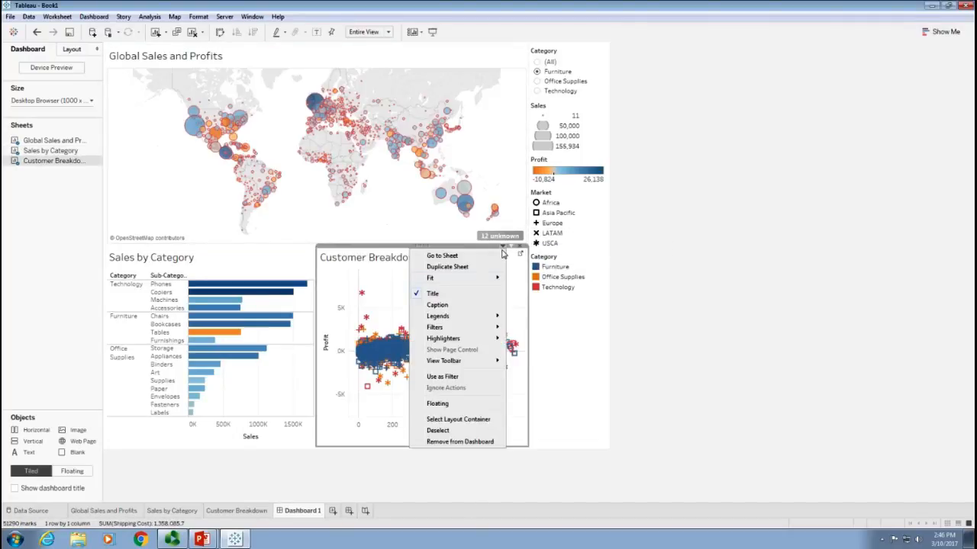
mouse_move(497, 283)
left_click(533, 313)
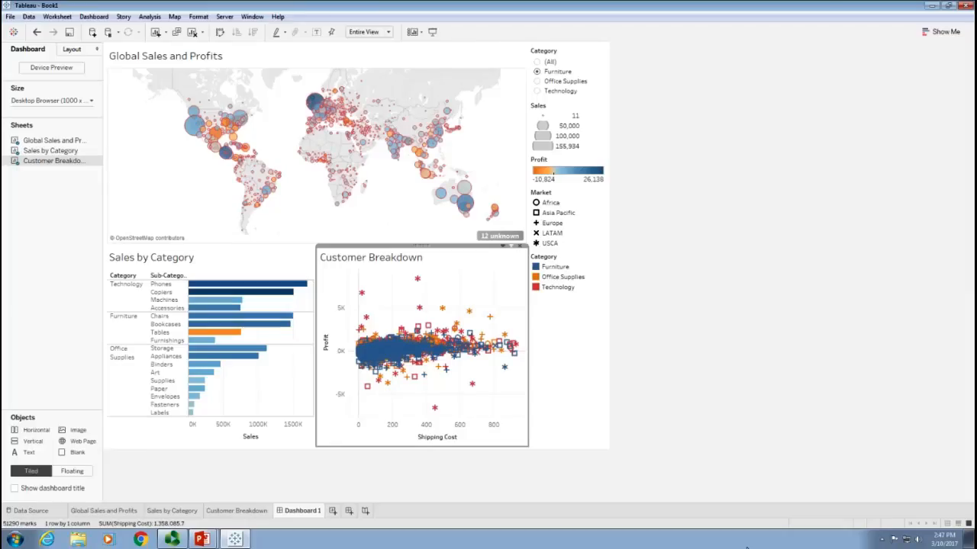
- Set the dashboard's fixed size to Laptop Browser (800 x 600)
left_click(91, 101)
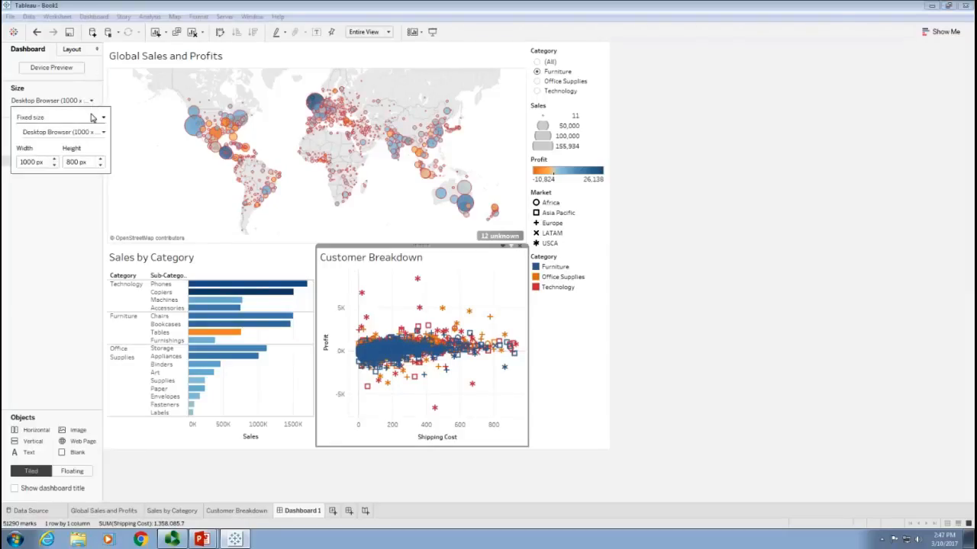
left_click(95, 134)
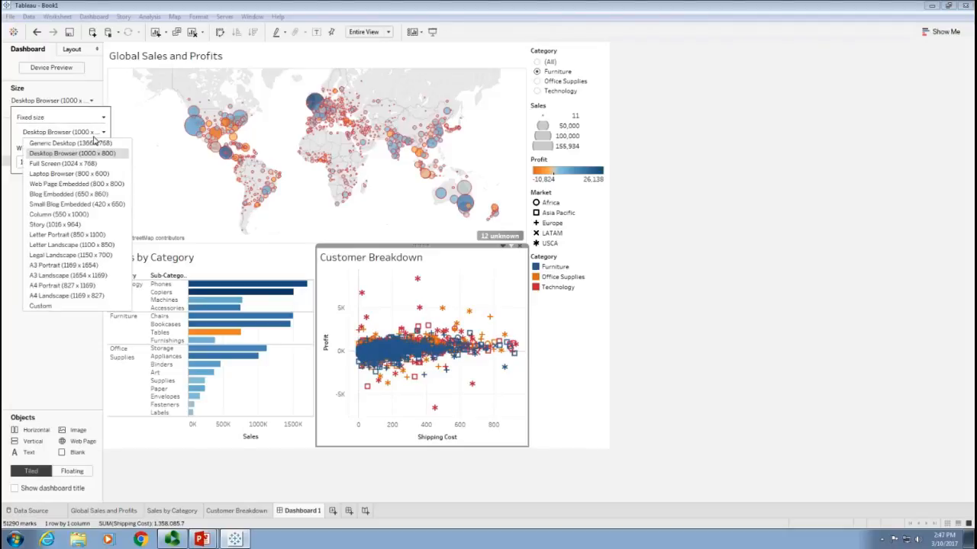
left_click(74, 174)
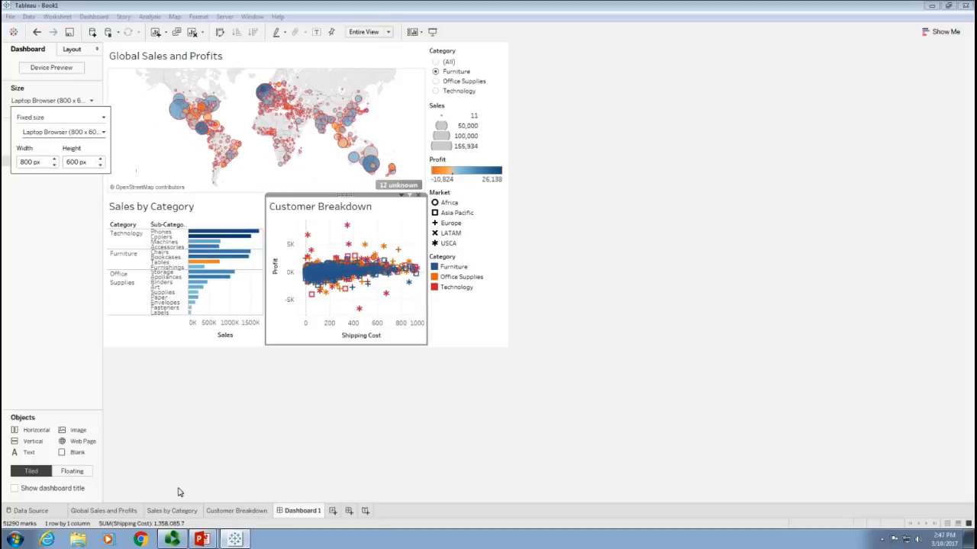
- Rename the dashboard as "Sales Dashboard" and show its title above the views
double_click(294, 511)
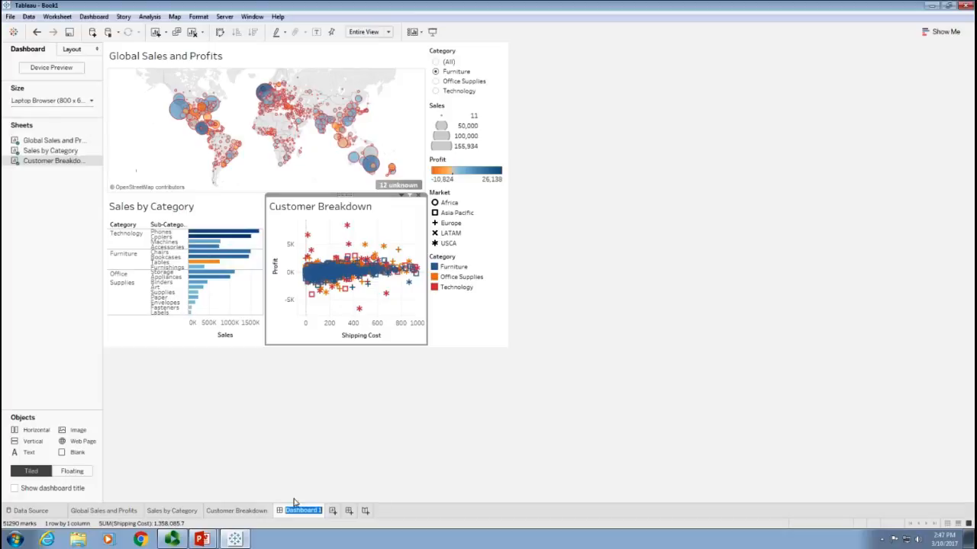
type("Sales Dashboard")
key("Return")
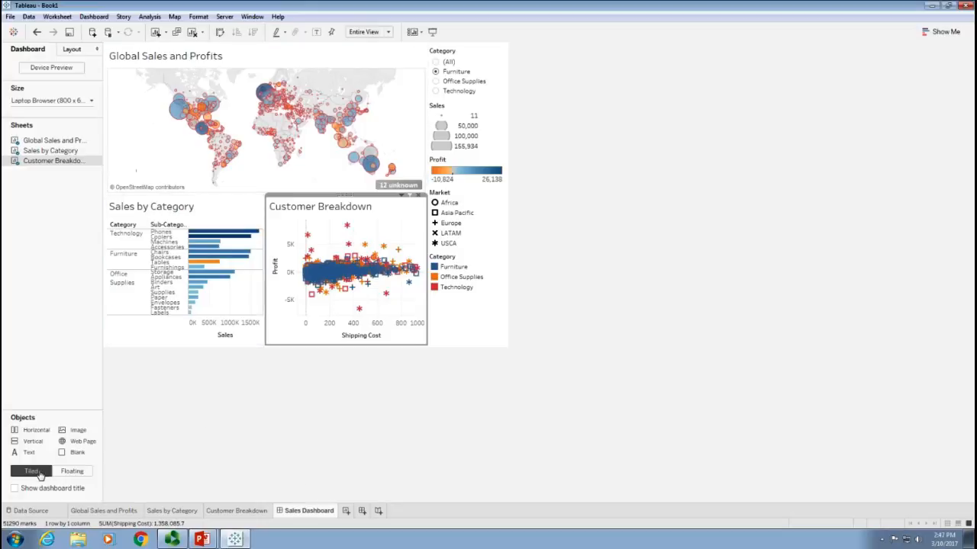
left_click(14, 490)
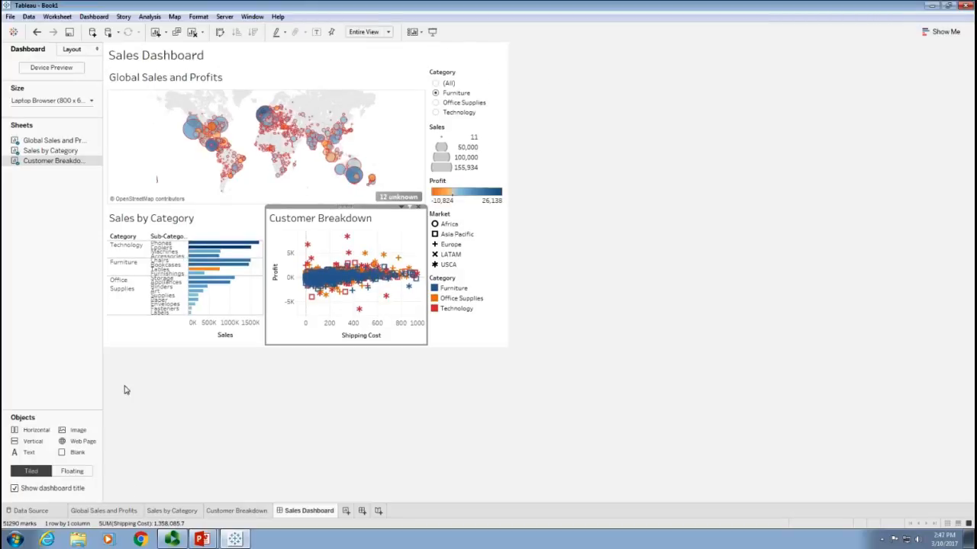
left_click(395, 417)
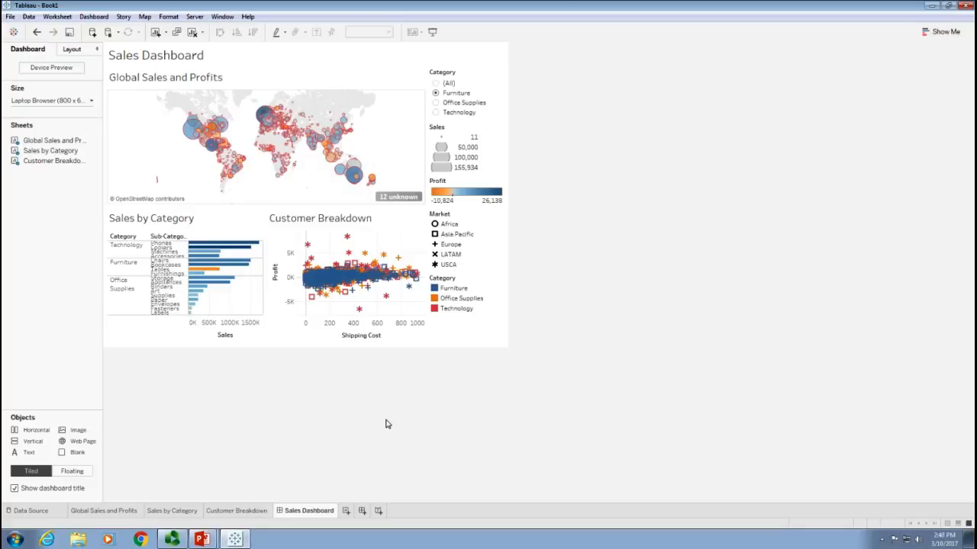
- Switch to the PowerPoint slide show and page through the remaining workshop slides to the closing Questions slide
key("alt+Tab")
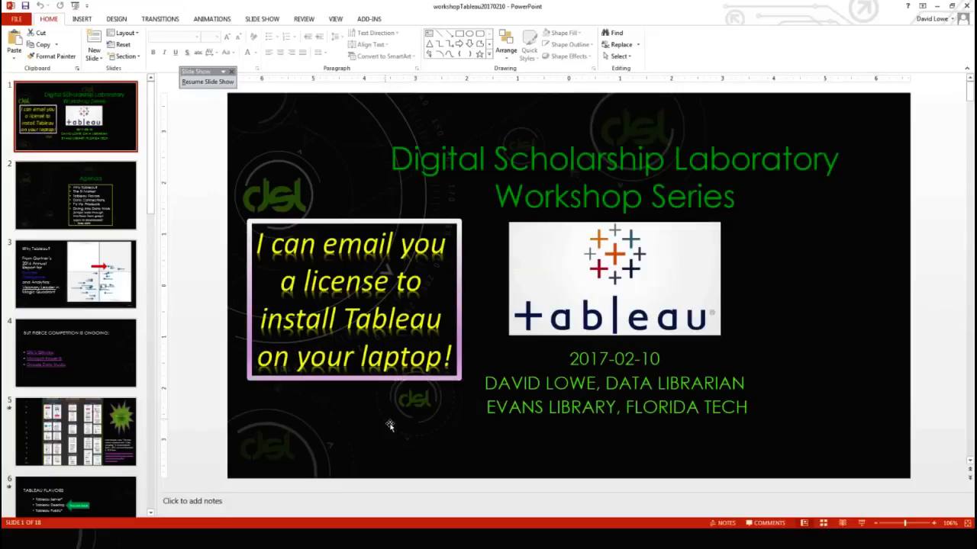
key("alt+Tab")
key("alt+Tab")
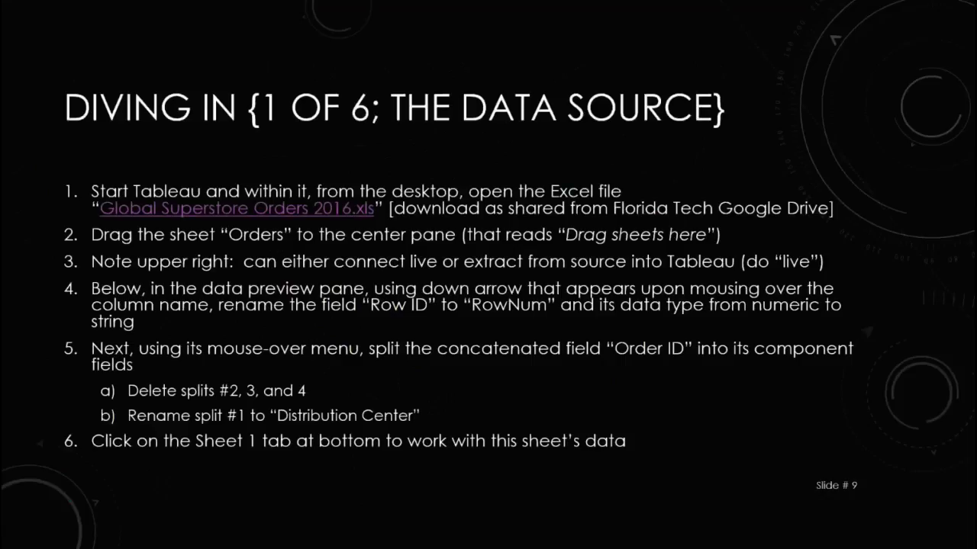
key("Right")
key("Right")
key("Right")
key("Right")
key("Right")
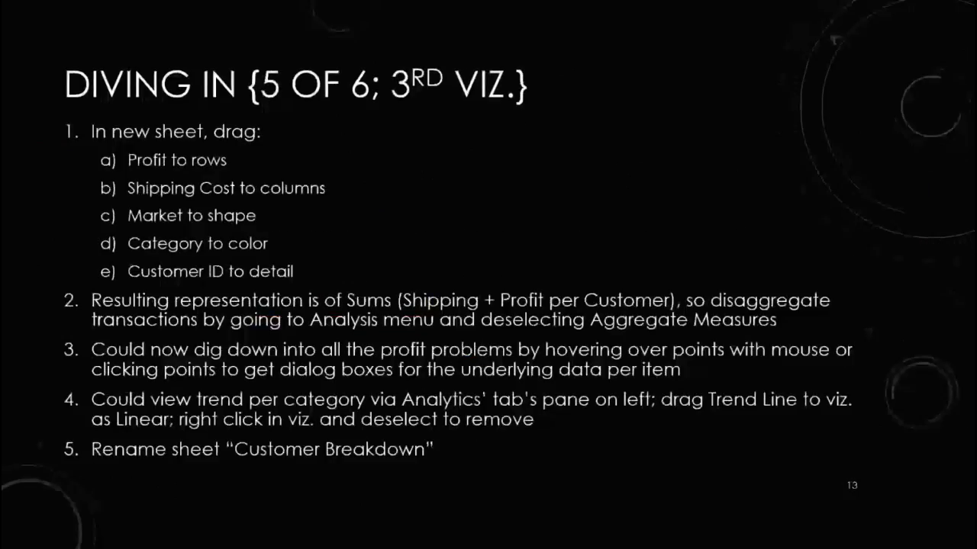
key("Right")
key("Right")
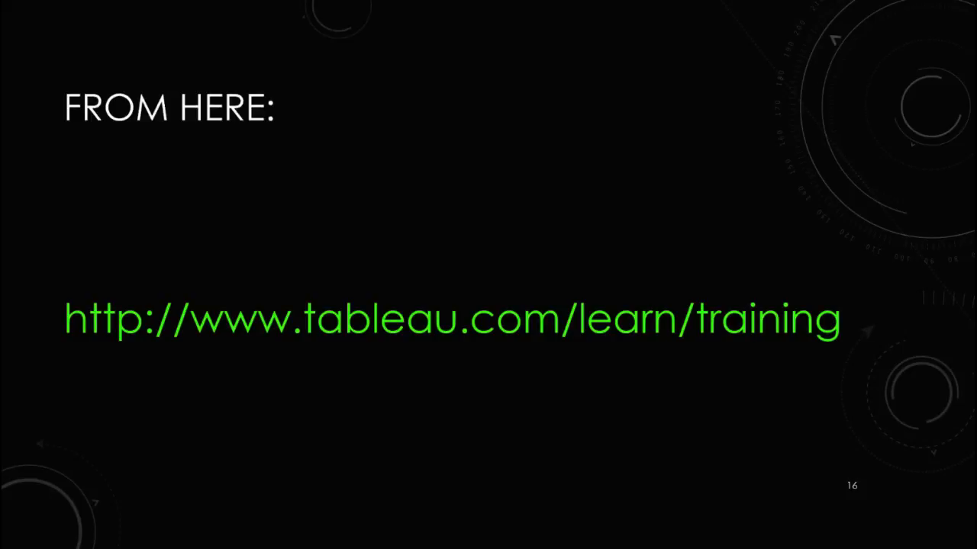
key("Right")
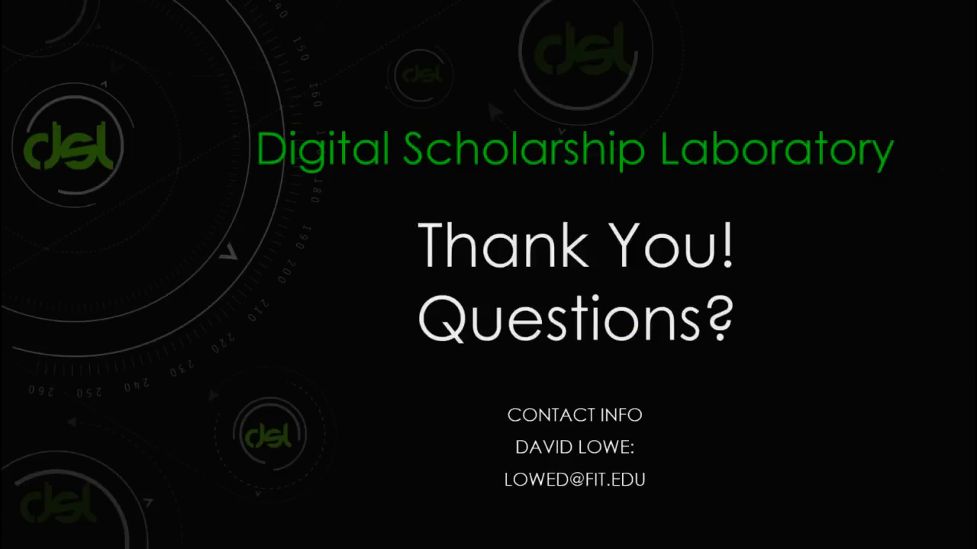